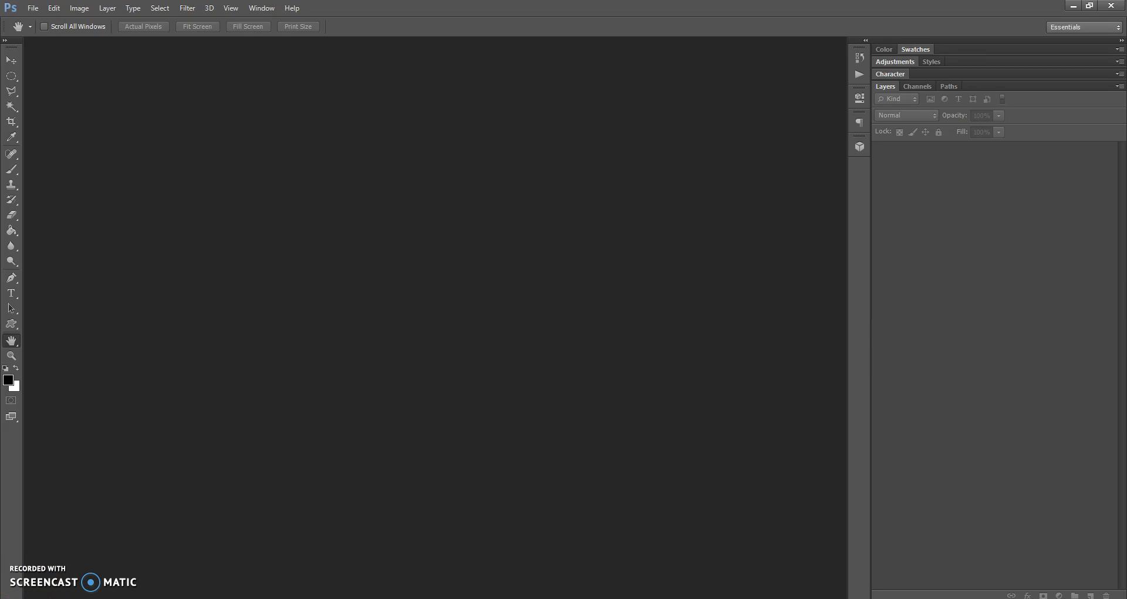
Switch to Chrome, download PS B-3.psd from the Google Classroom attachment preview, and open the downloaded file in Photoshop.
key("alt+Tab")
left_click(392, 483)
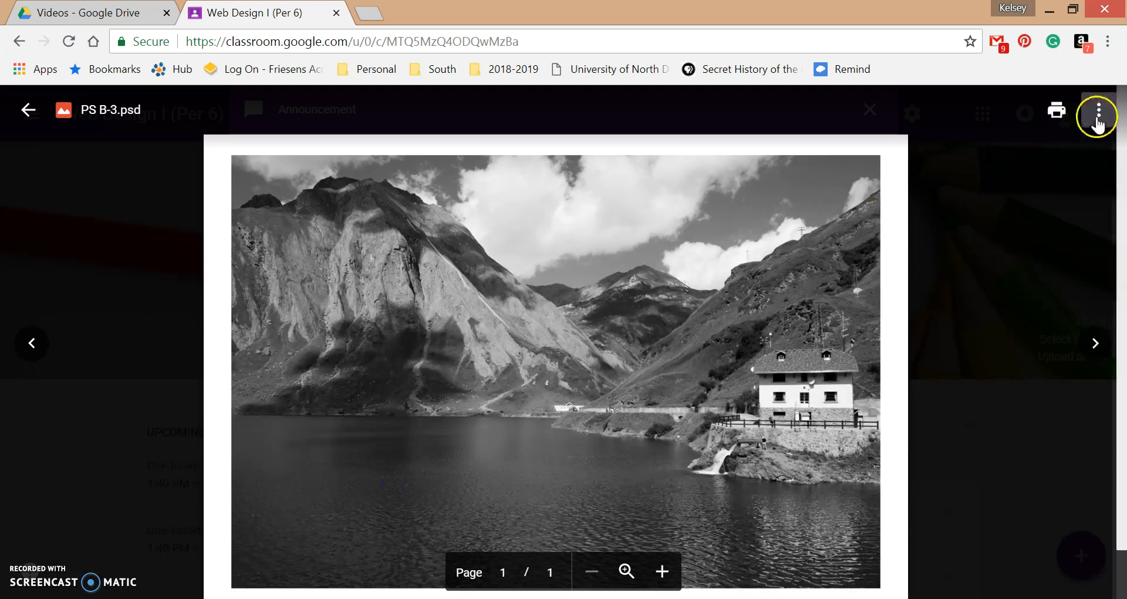
left_click(1098, 115)
left_click(1066, 199)
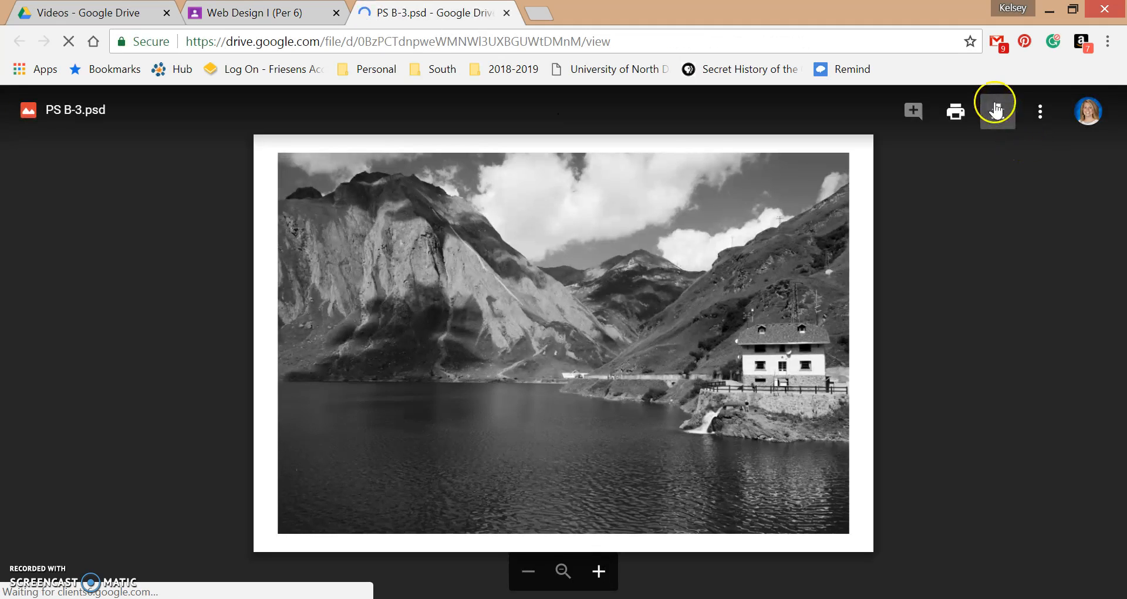
left_click(996, 110)
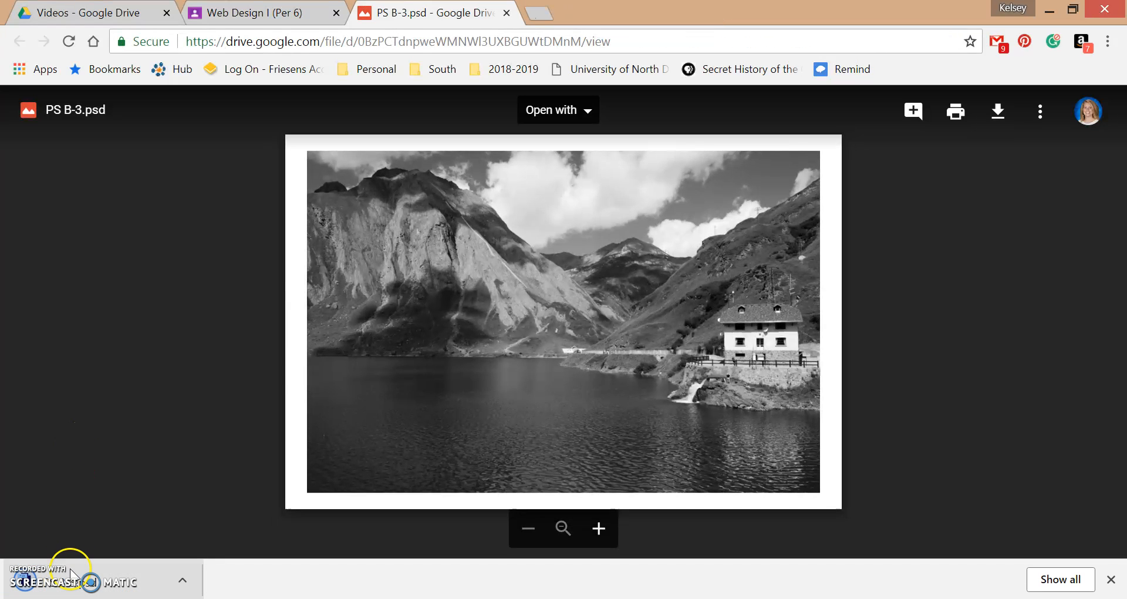
left_click(73, 577)
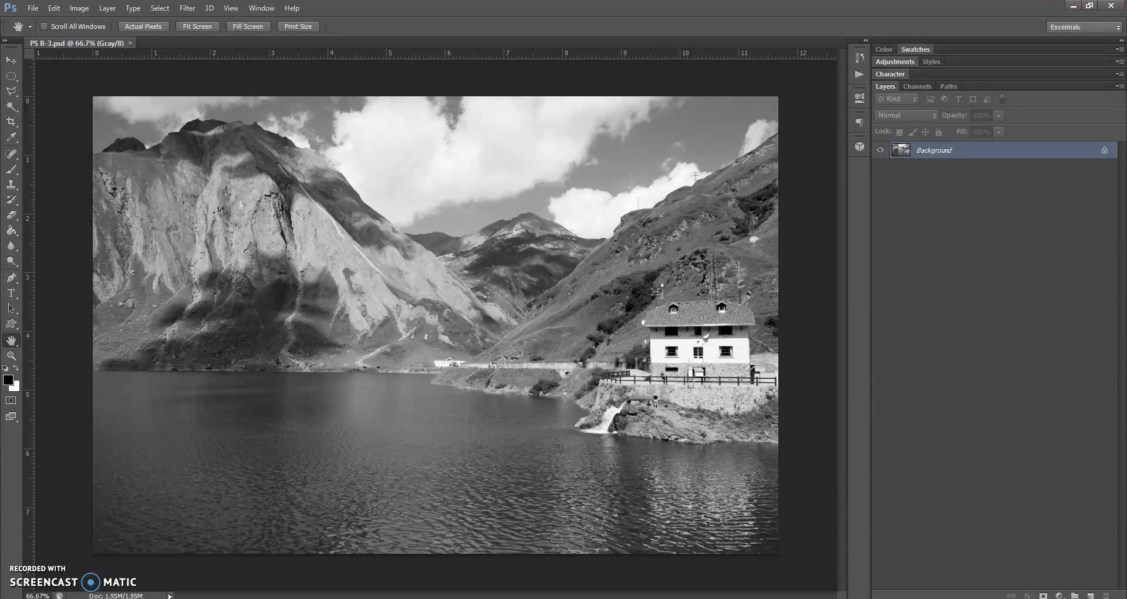
Posterize the lake photo to 4 levels, previewing the highest and lowest level settings before applying.
left_click(80, 9)
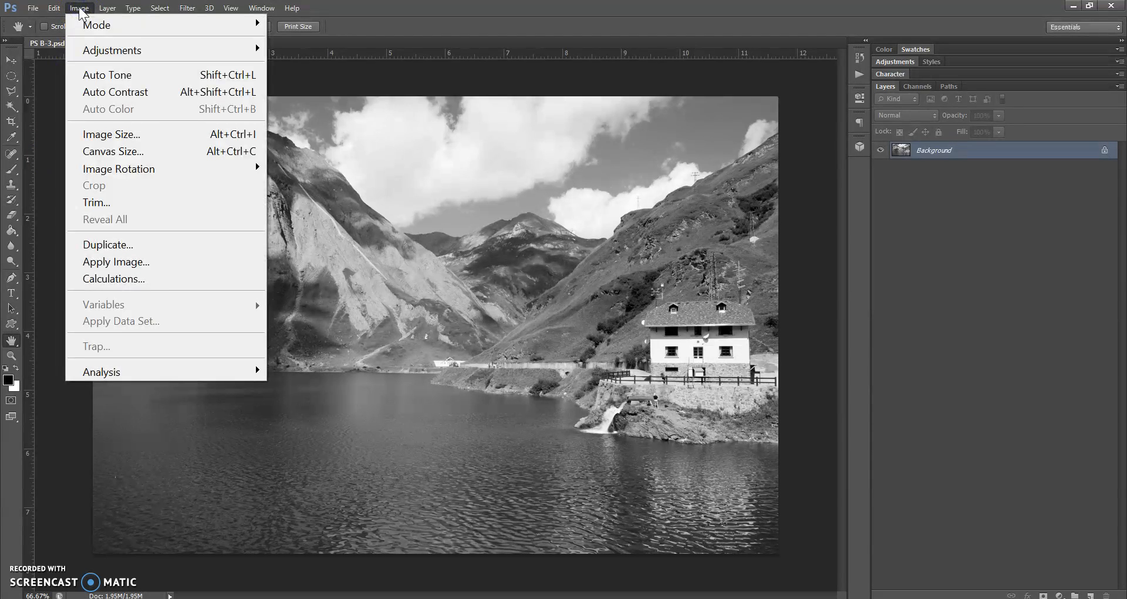
mouse_move(92, 50)
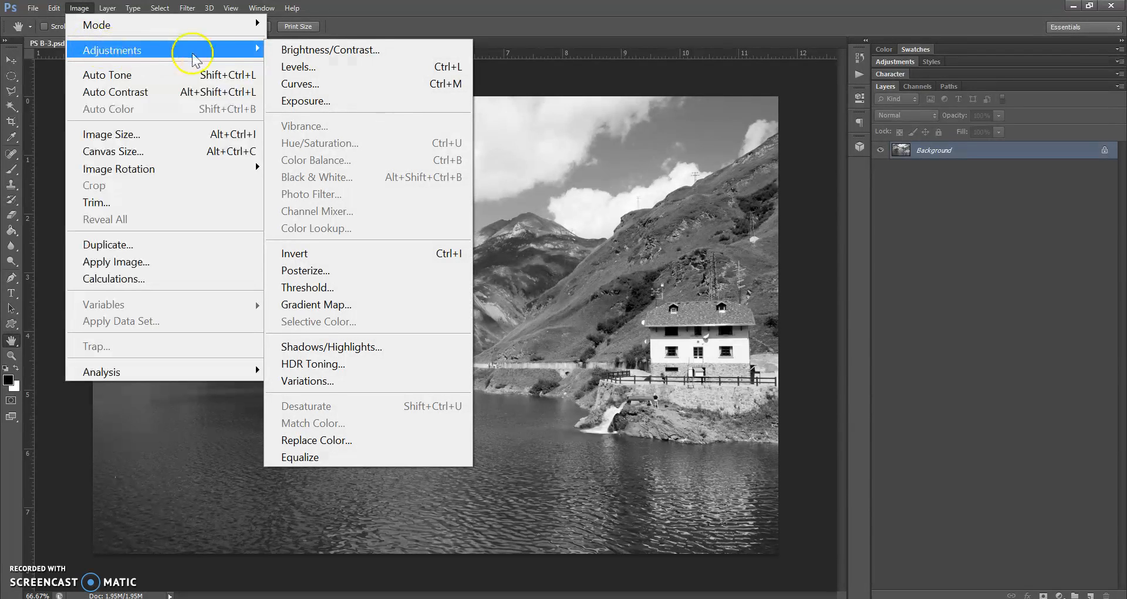
left_click(300, 272)
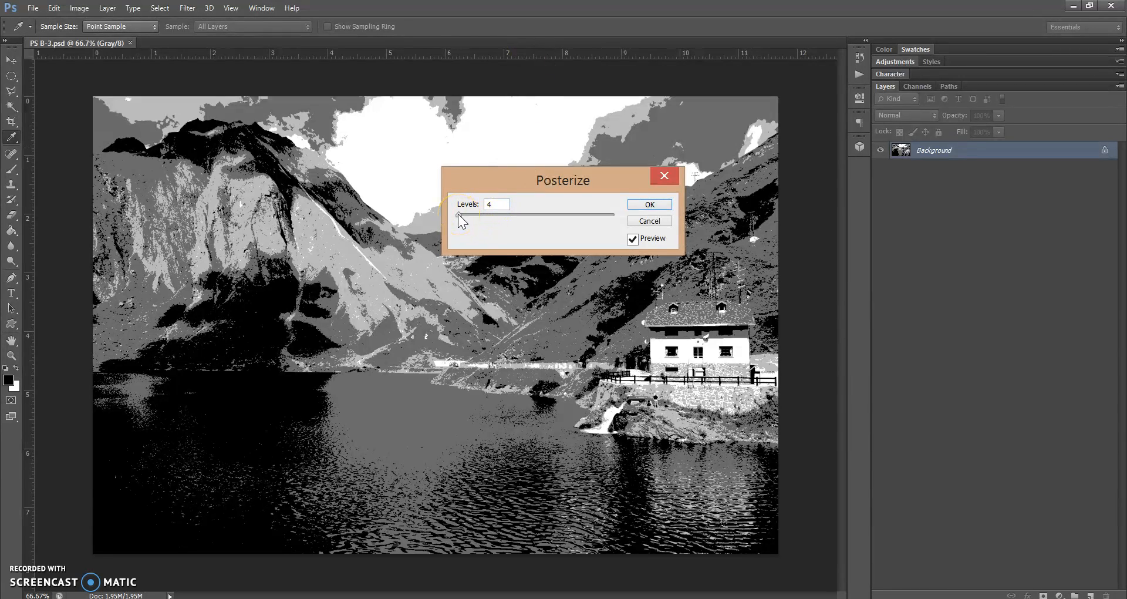
left_click_drag(459, 214, 626, 244)
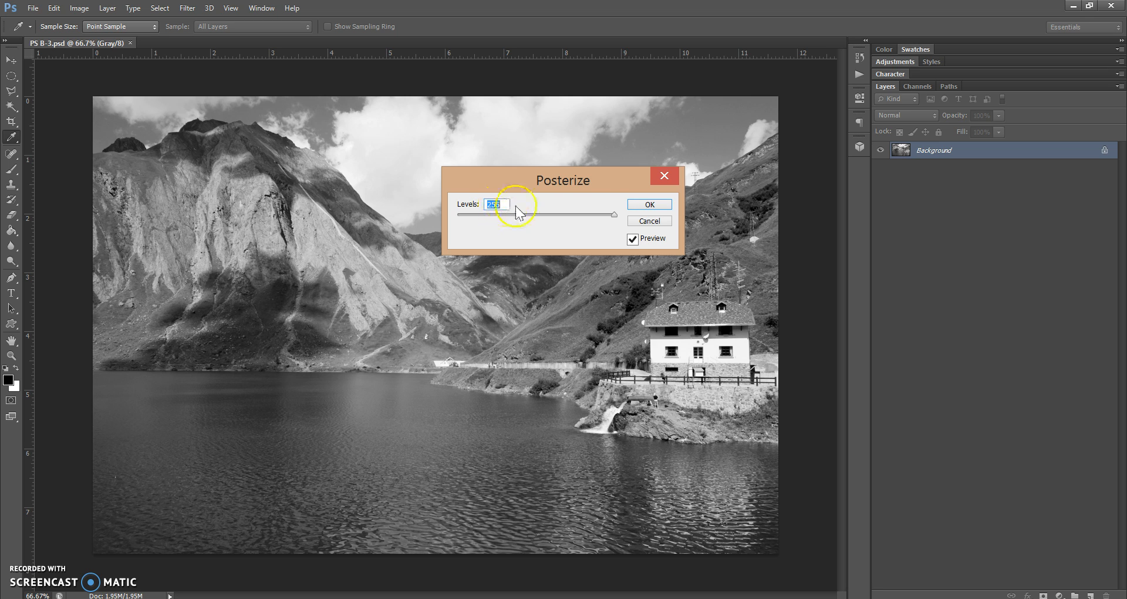
left_click_drag(615, 215, 449, 227)
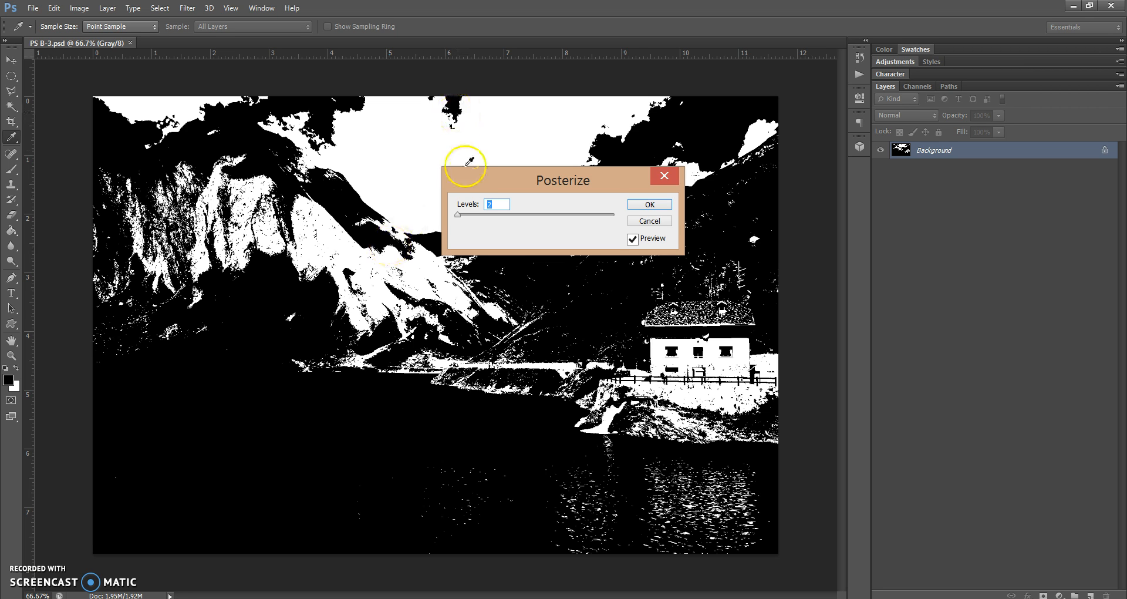
left_click_drag(458, 216, 461, 222)
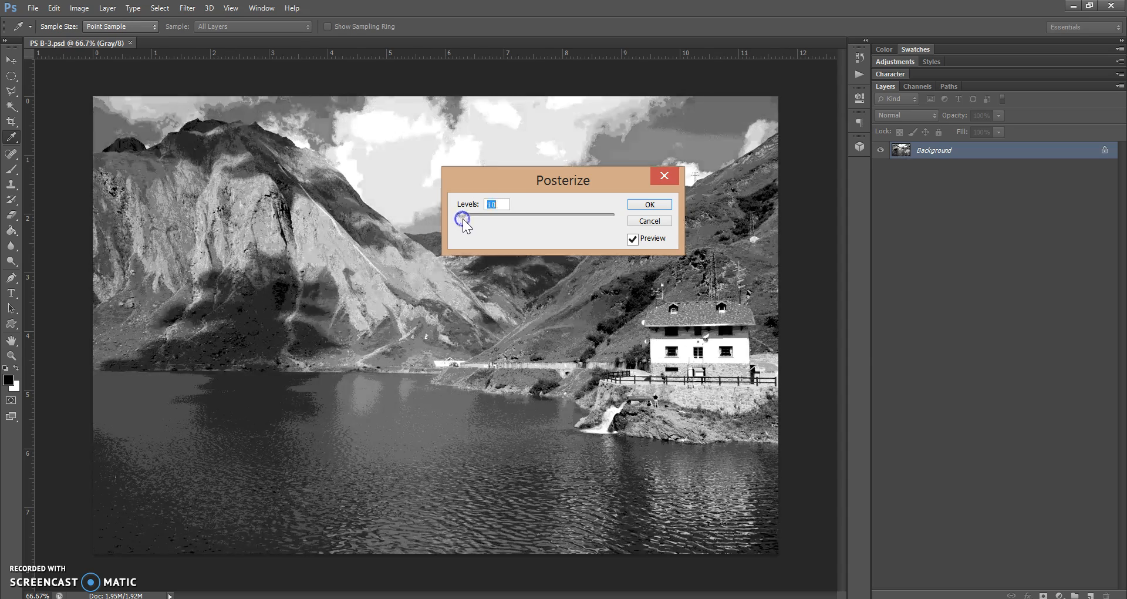
type("4")
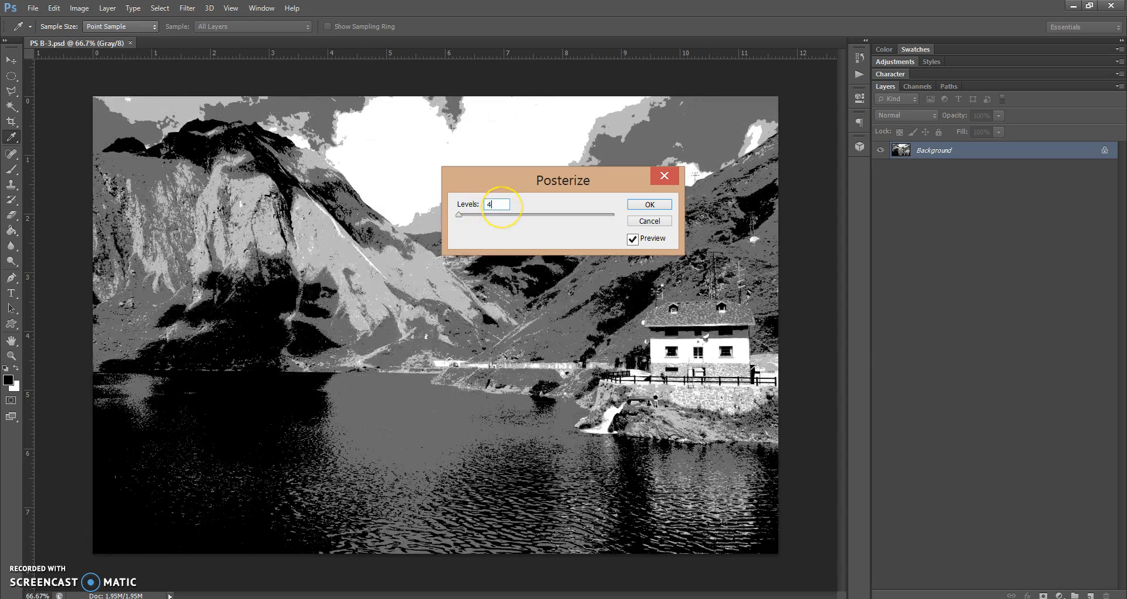
left_click(638, 205)
key("h")
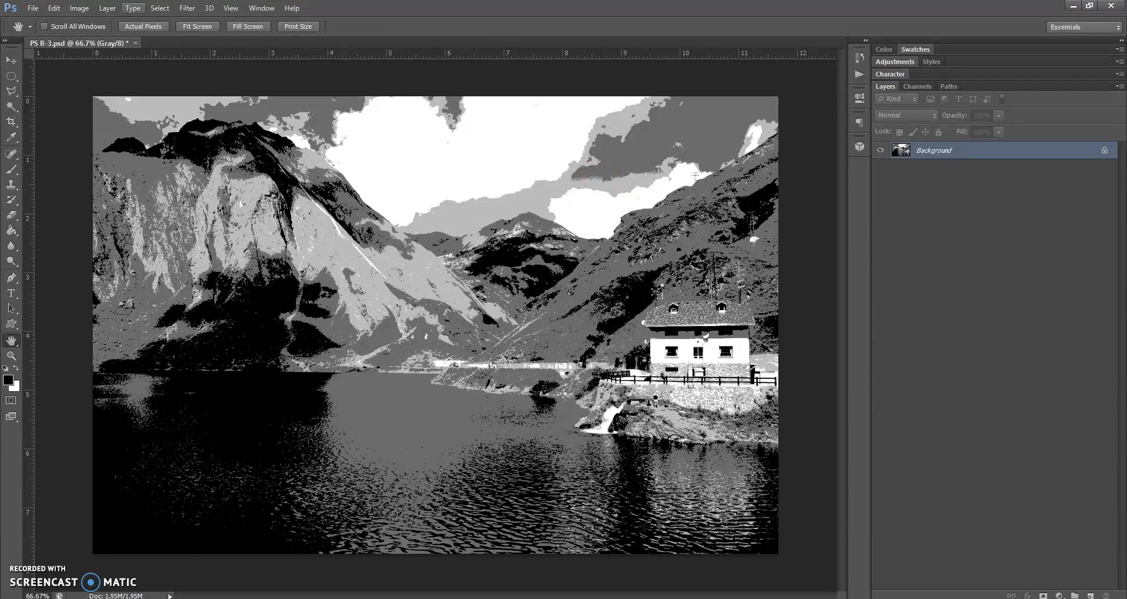
Convert the image from grayscale to RGB Color mode.
left_click(83, 8)
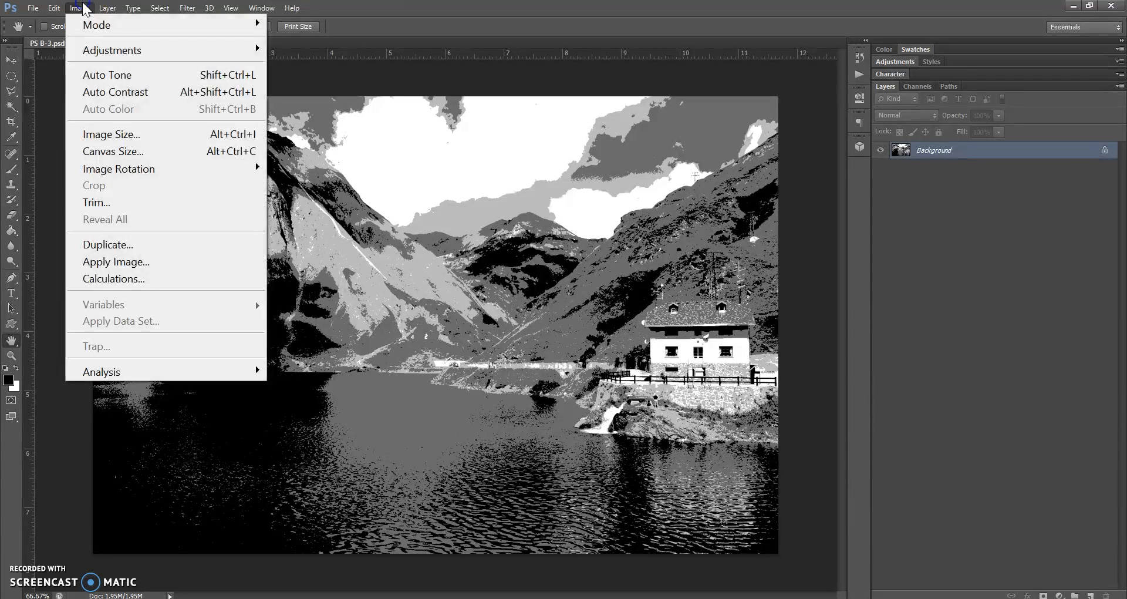
left_click(85, 27)
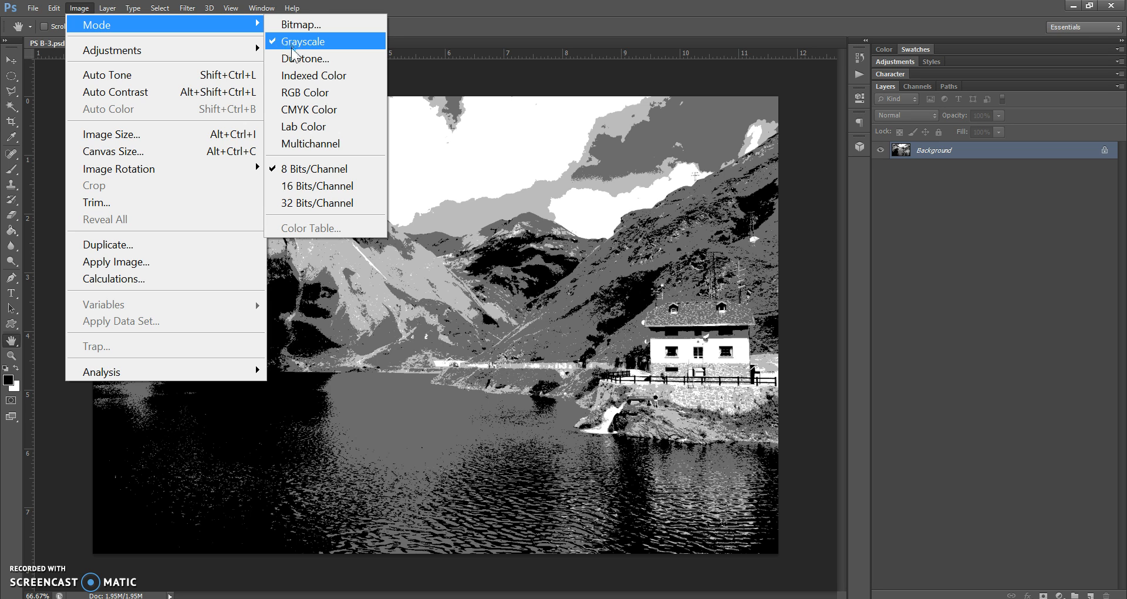
left_click(292, 99)
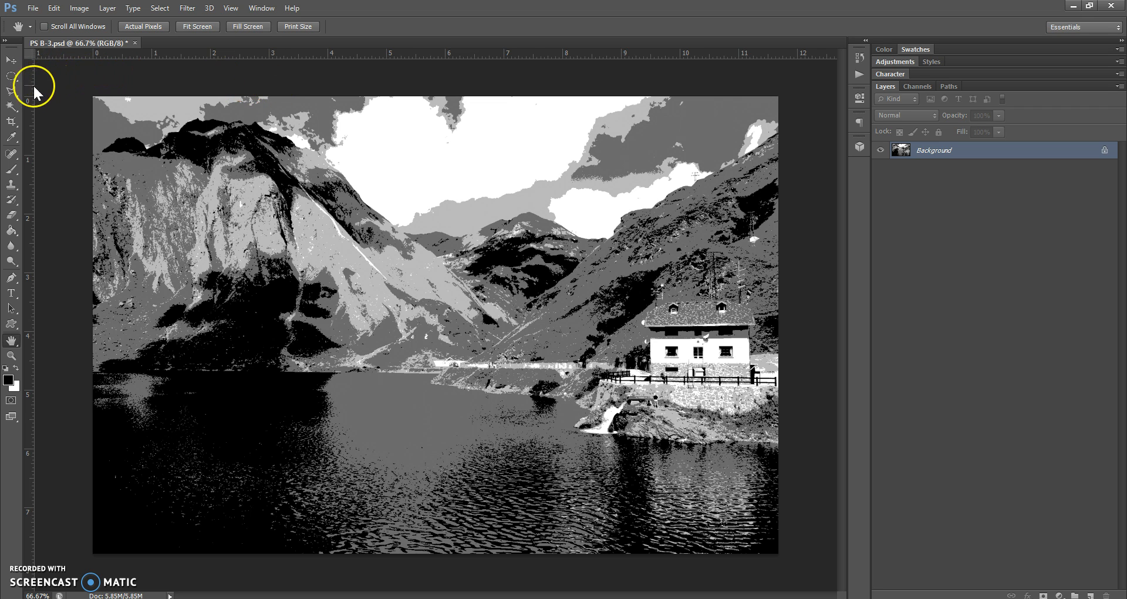
Set the Magic Wand tool to a tolerance of 1 with anti-alias turned off.
left_click(11, 106)
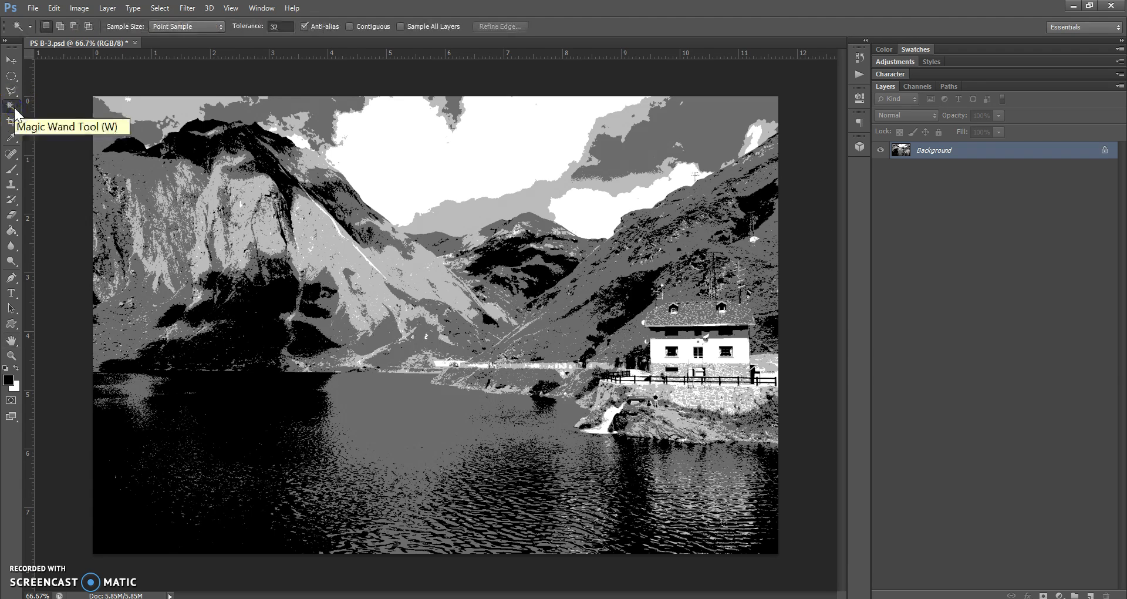
left_click(290, 26)
type("1")
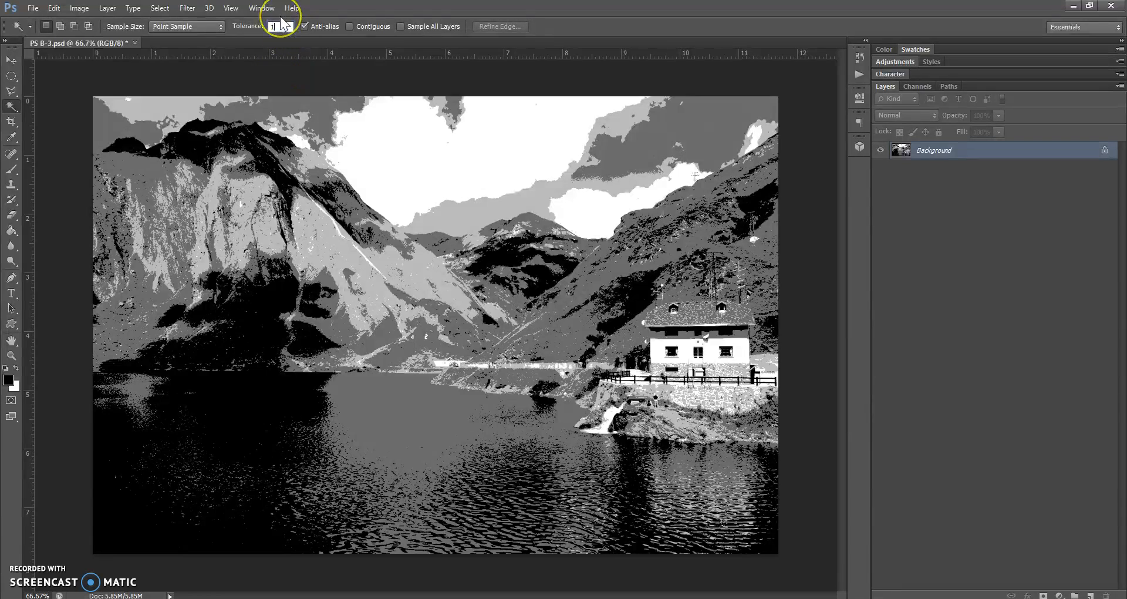
left_click(280, 24)
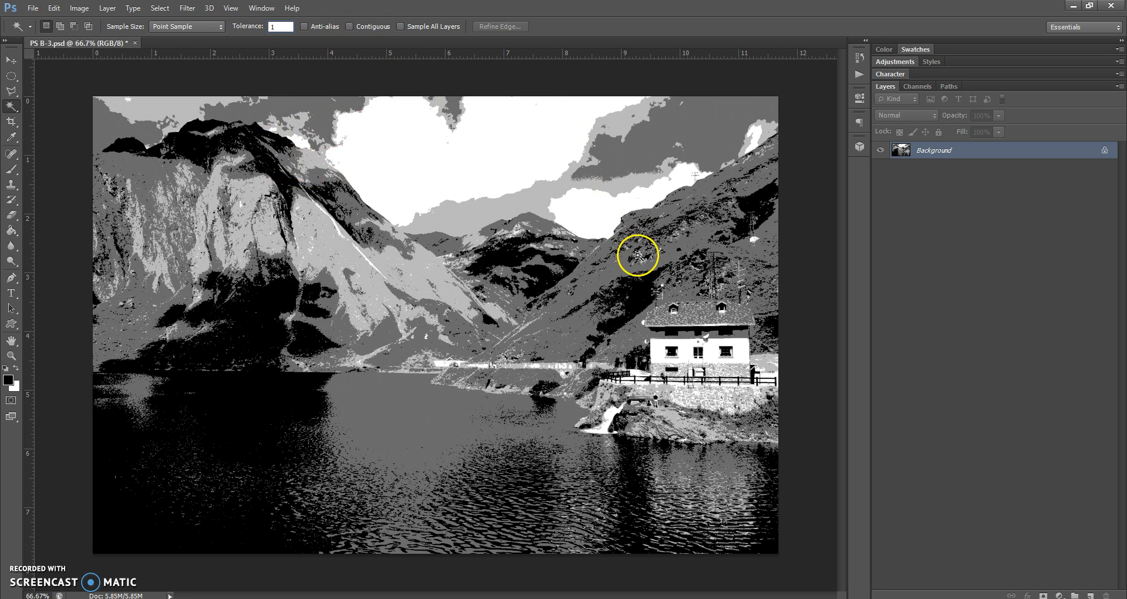
Save all the white areas of the image as a new selection channel named "white", and deselect.
left_click(454, 423)
left_click(398, 175)
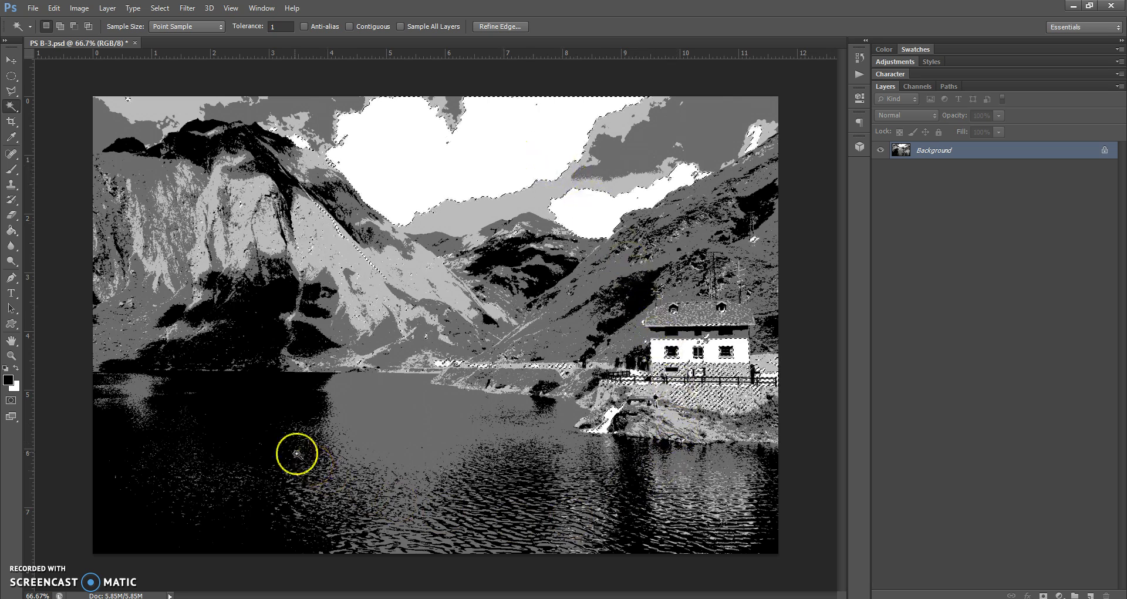
left_click(523, 455)
left_click(397, 420)
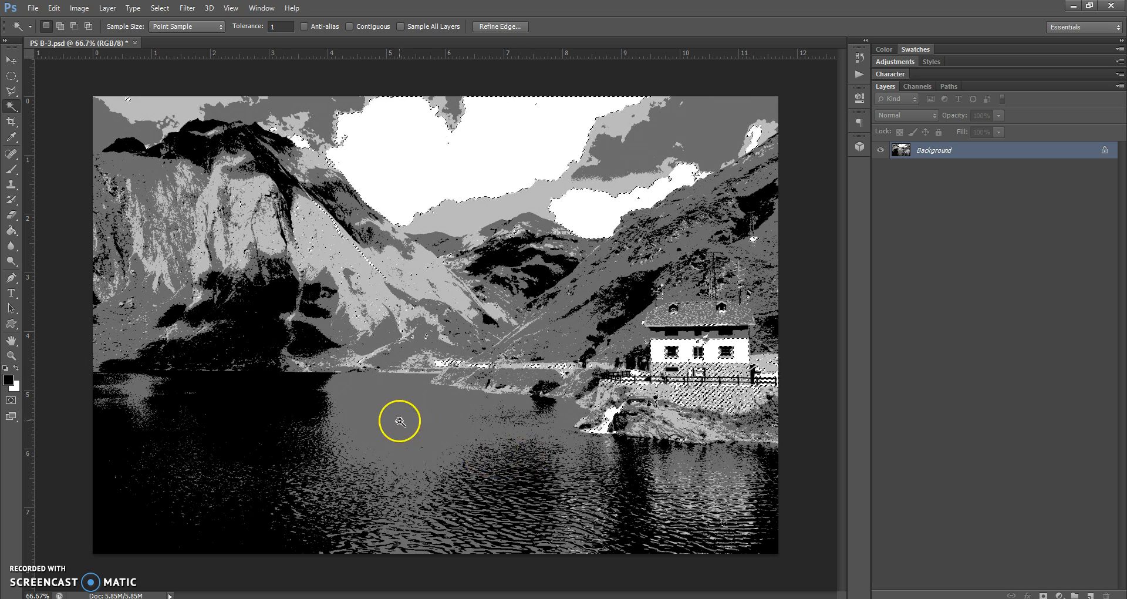
left_click(373, 303)
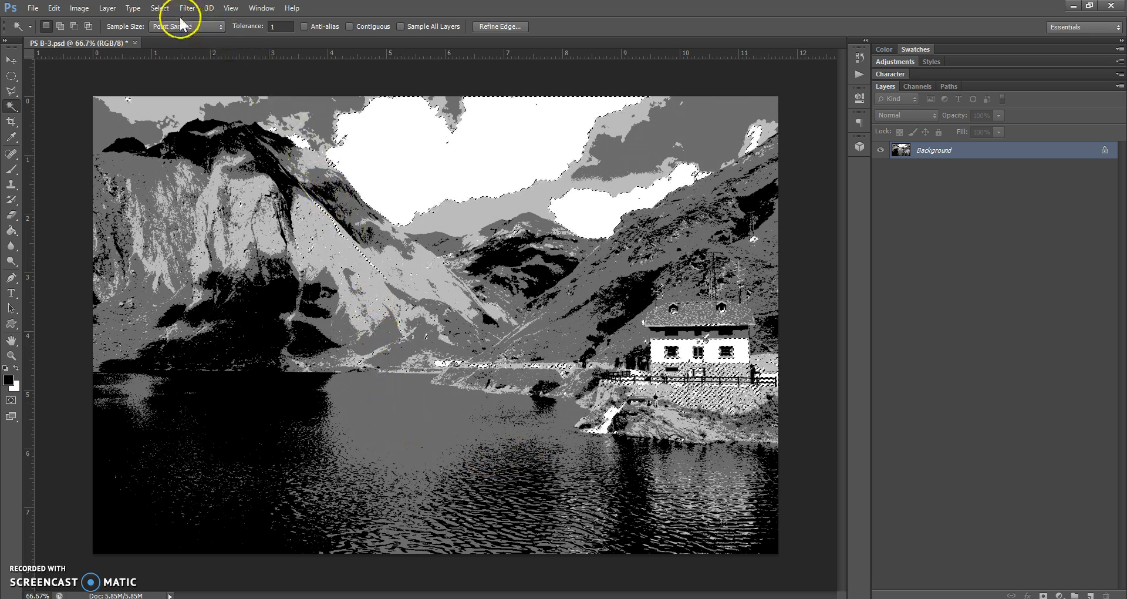
left_click(160, 8)
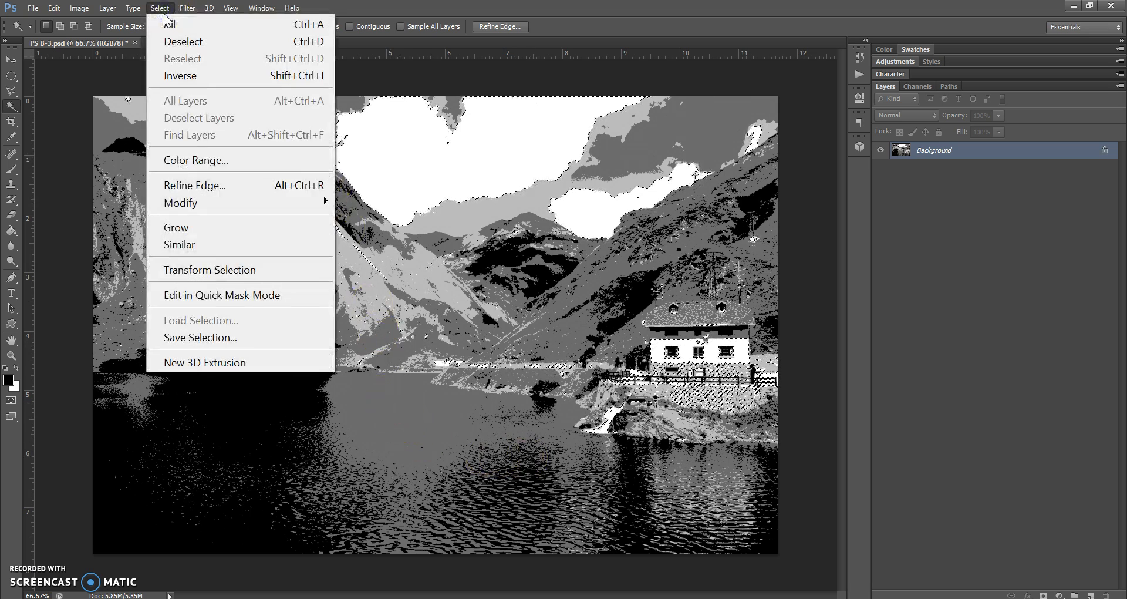
left_click(201, 339)
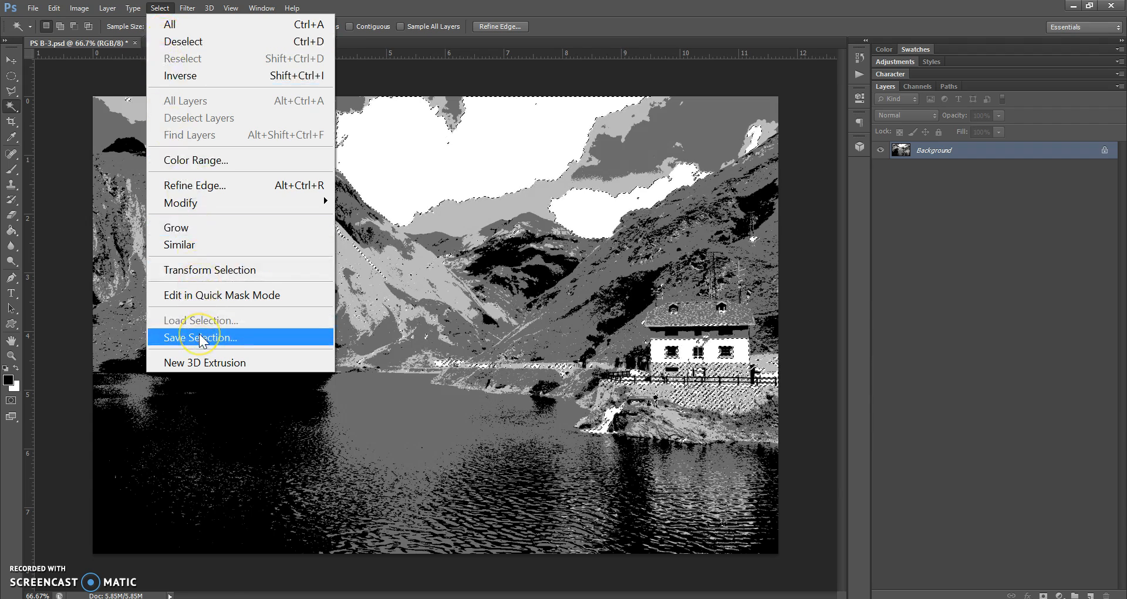
left_click(200, 338)
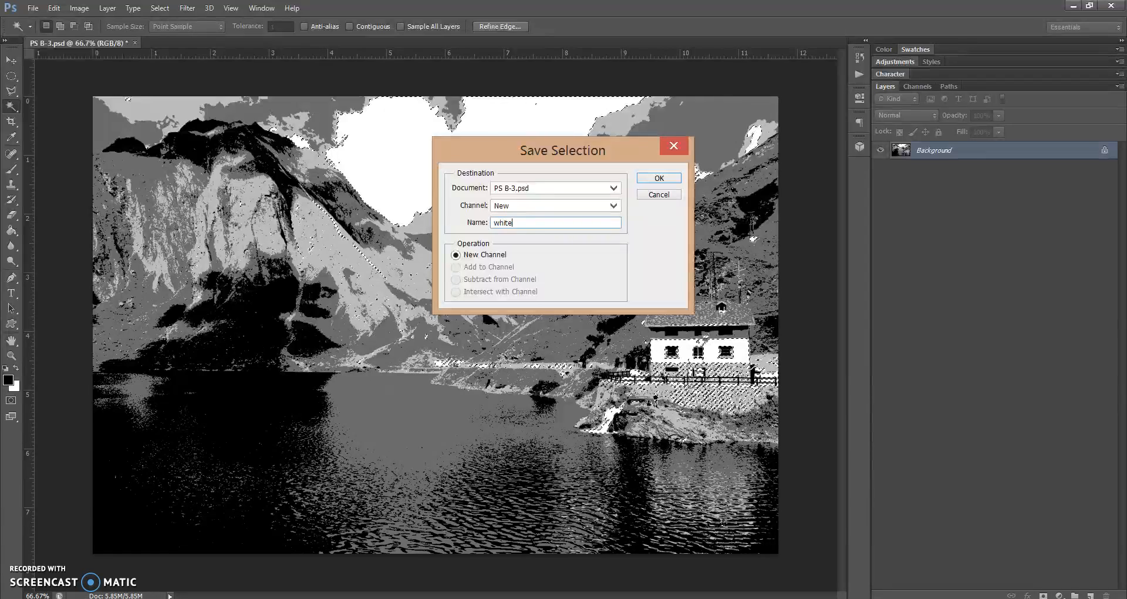
left_click(672, 180)
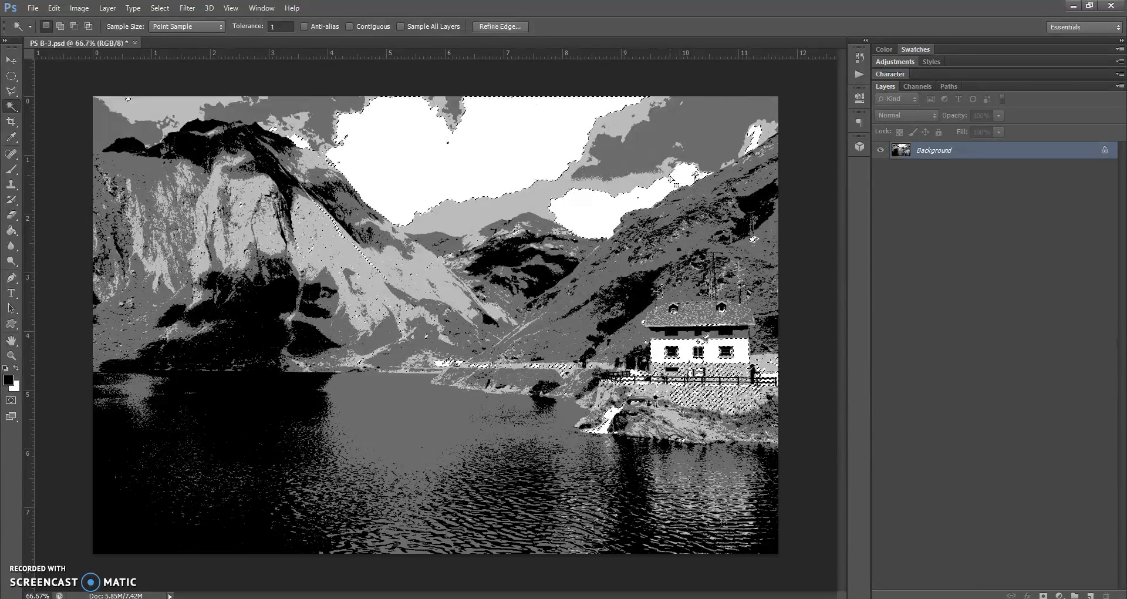
key("ctrl+d")
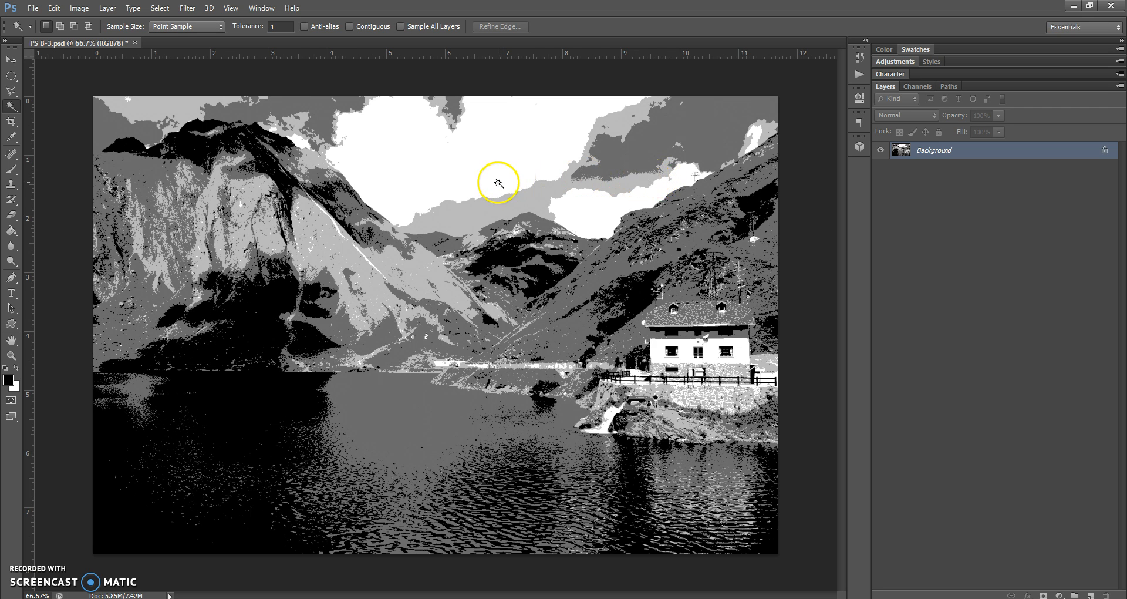
Save all the light gray areas of the image as a new selection channel named "Lt Gray", and deselect.
left_click(466, 220)
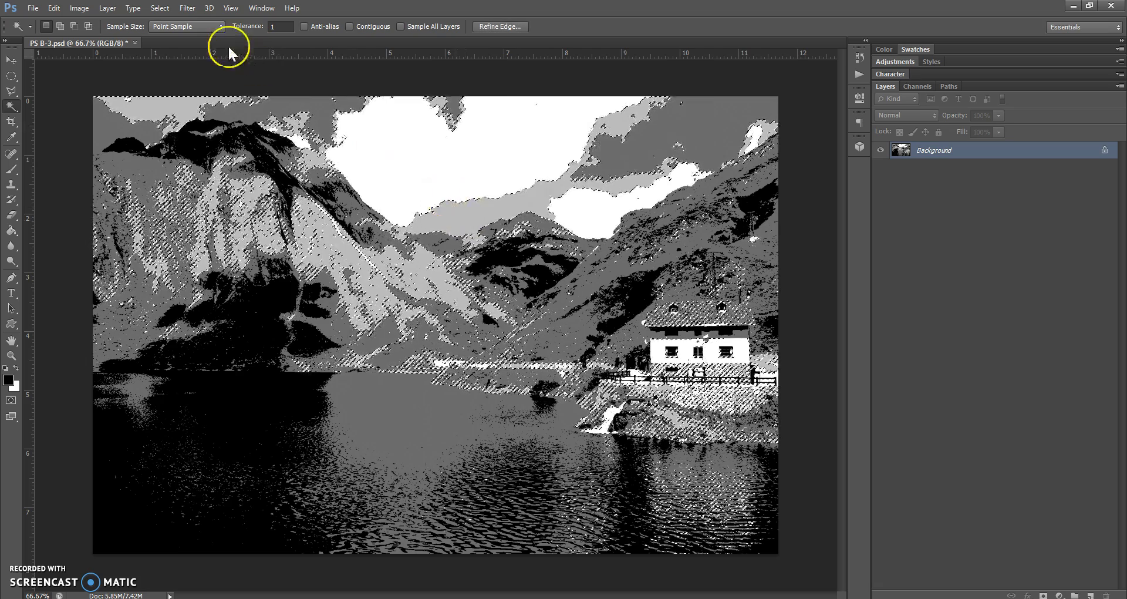
left_click(161, 9)
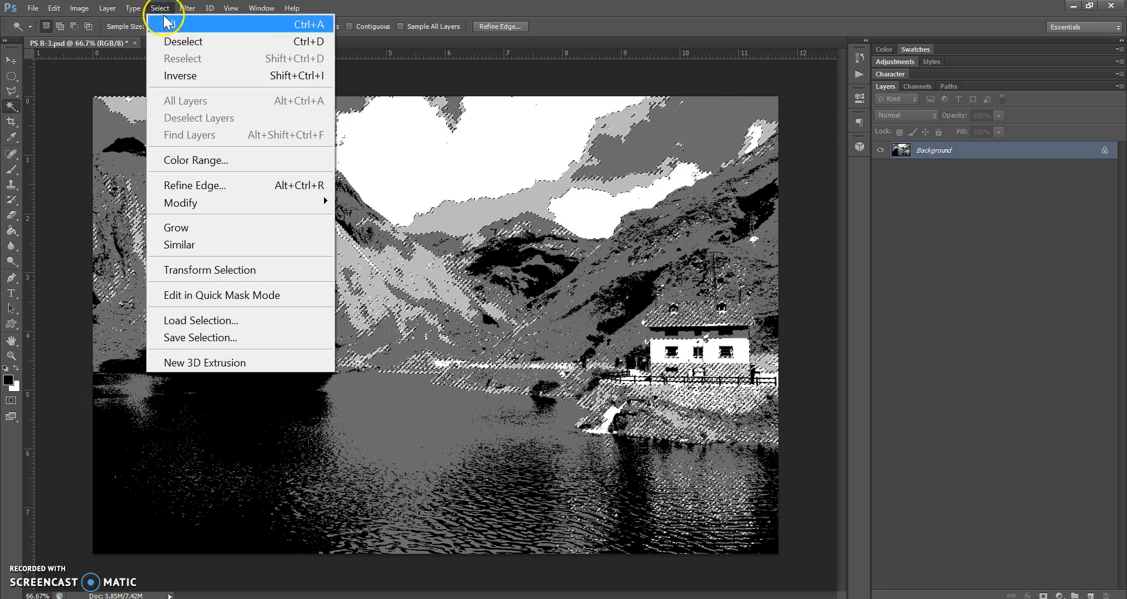
left_click(189, 337)
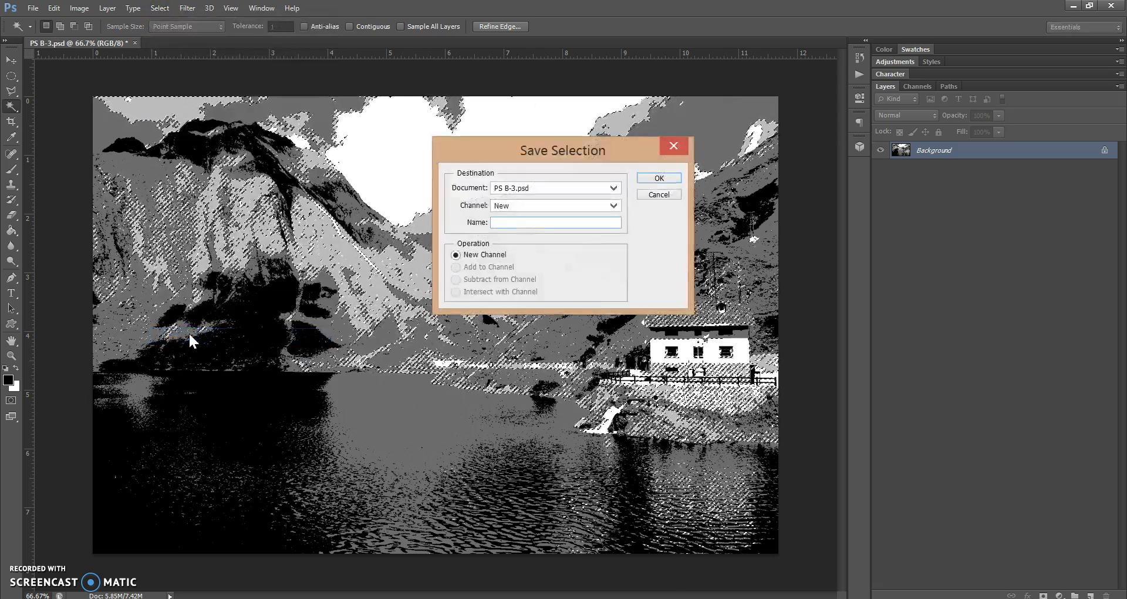
type("Lt Gray")
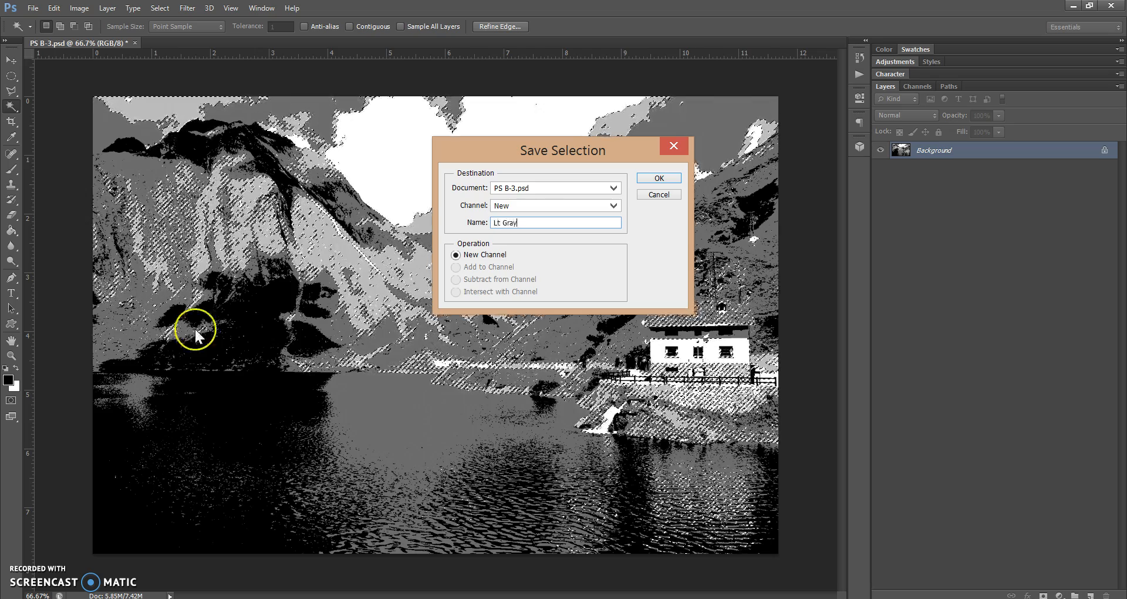
left_click(659, 178)
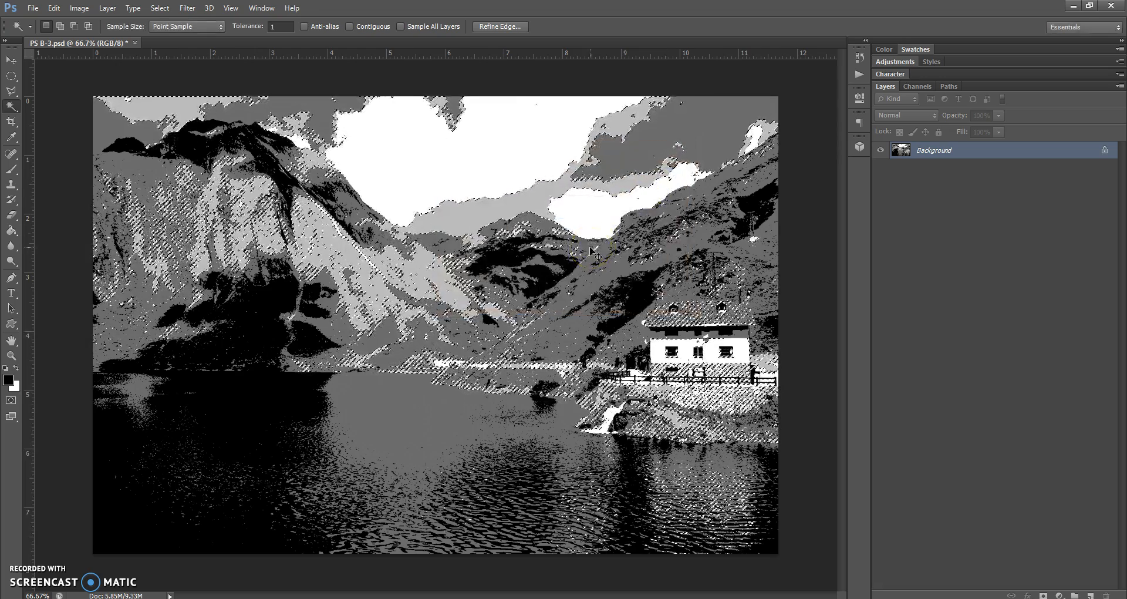
key("ctrl+d")
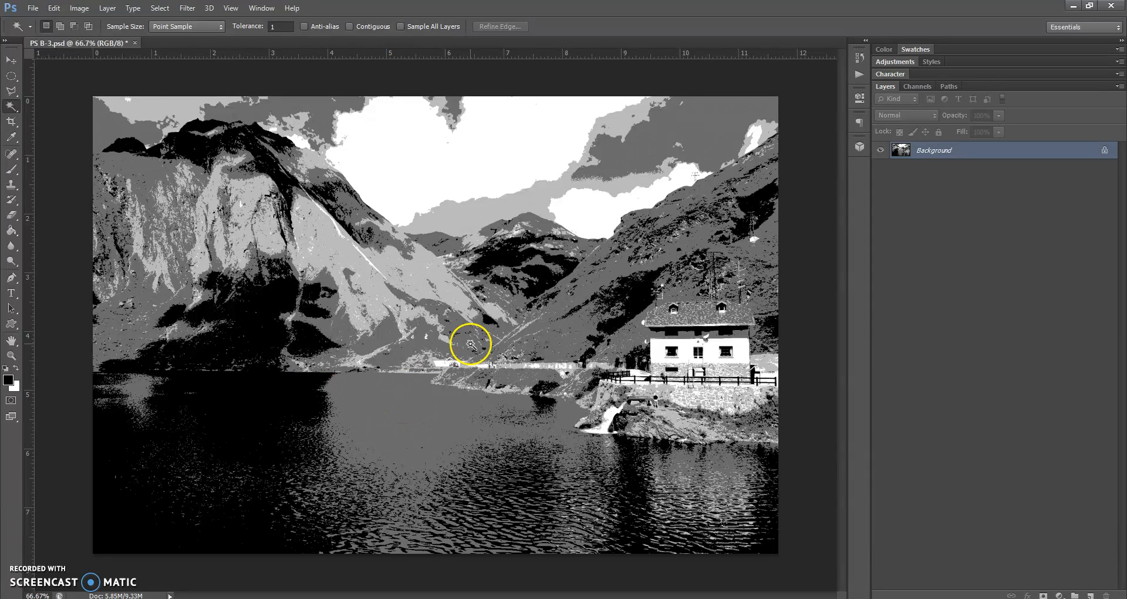
Save all the dark gray areas of the image as a new selection channel named "Dr. Gray", and deselect.
left_click(712, 117)
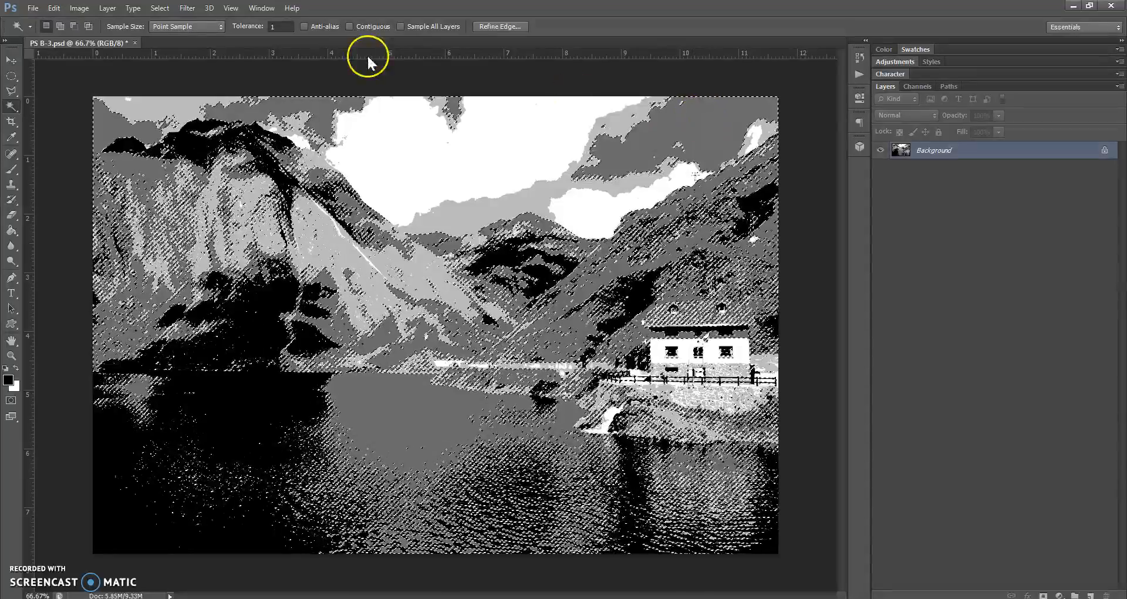
left_click(160, 9)
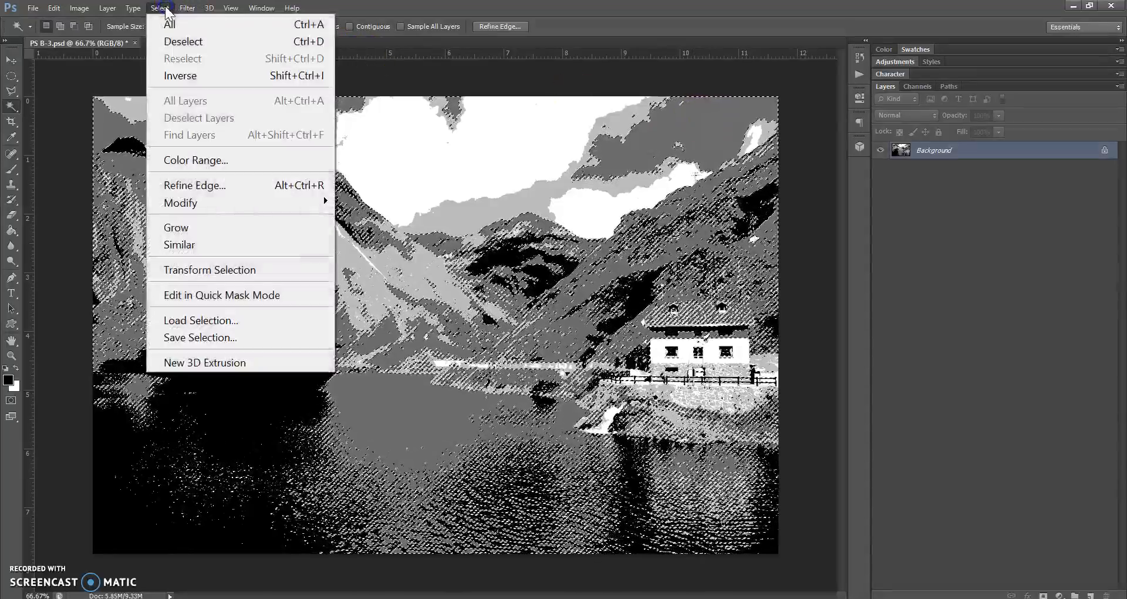
left_click(203, 337)
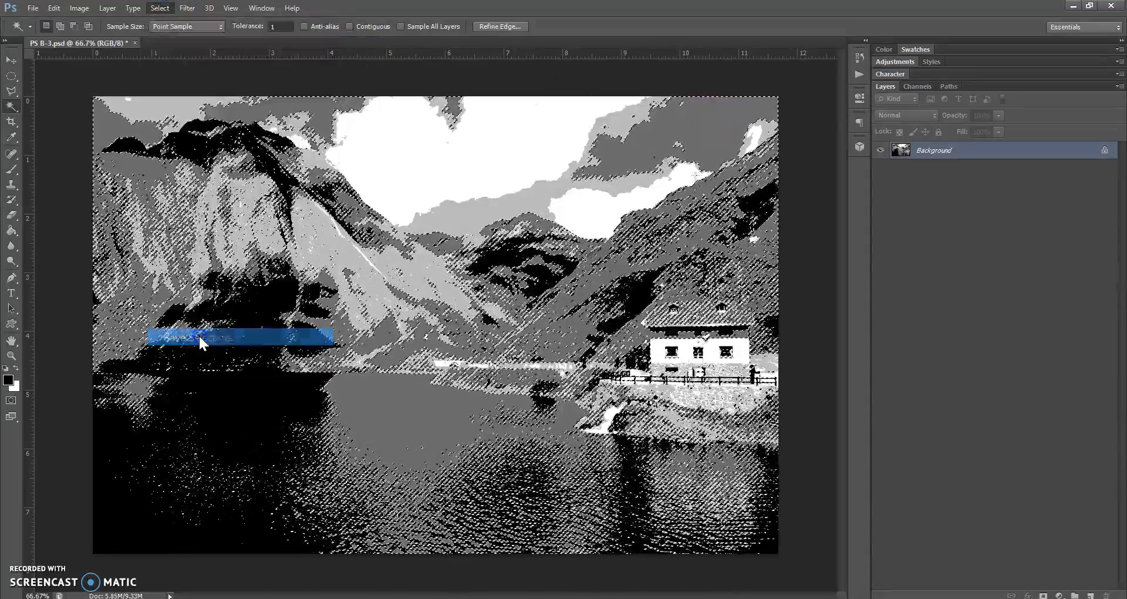
type("Dr")
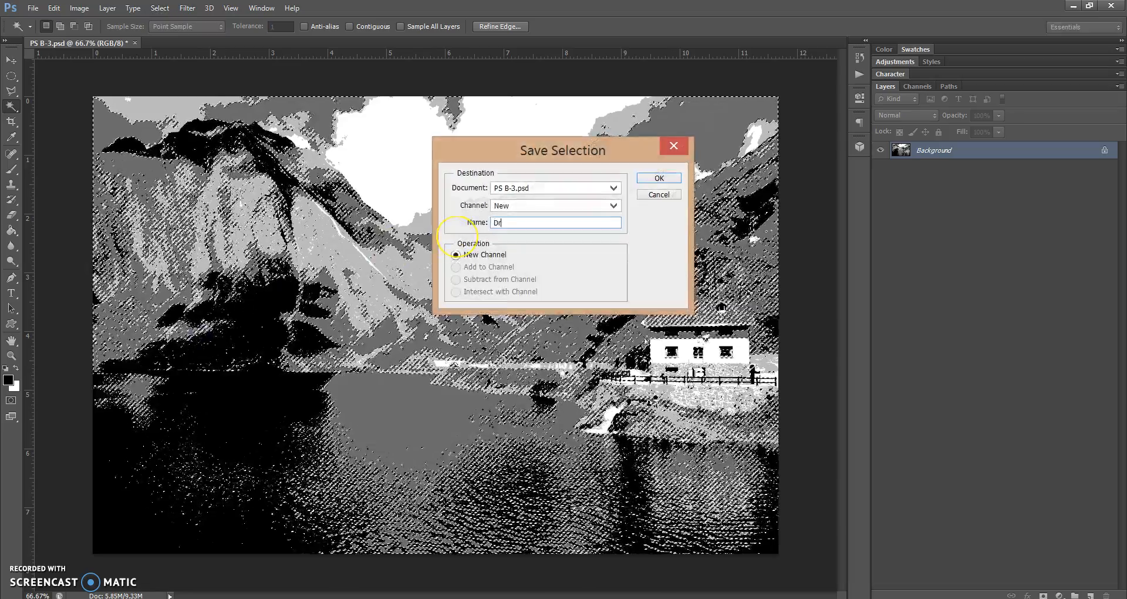
type(". Gray")
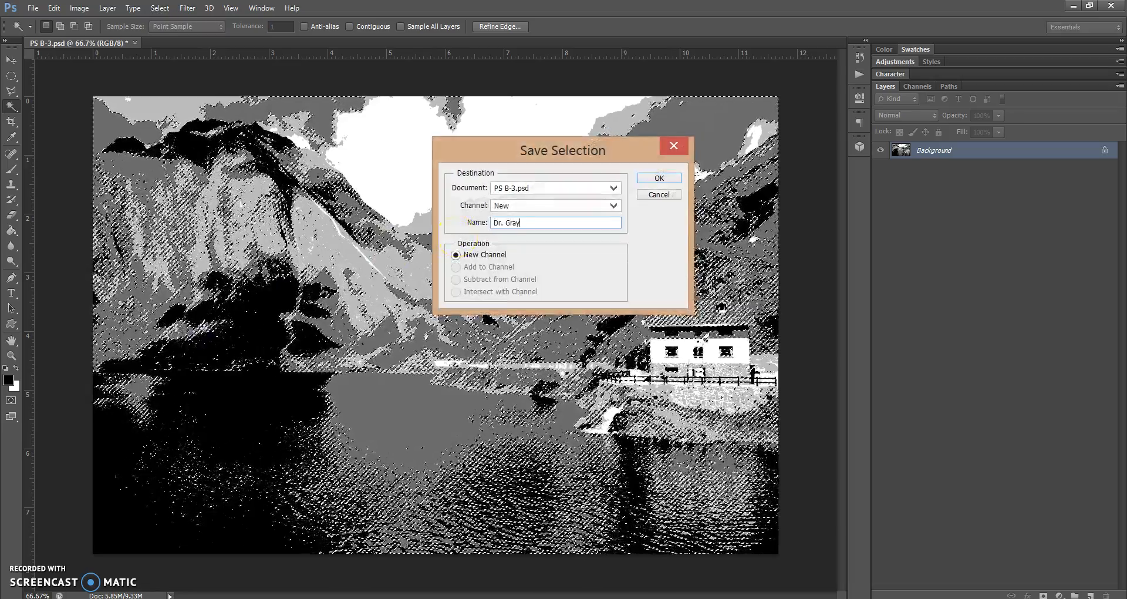
left_click(659, 178)
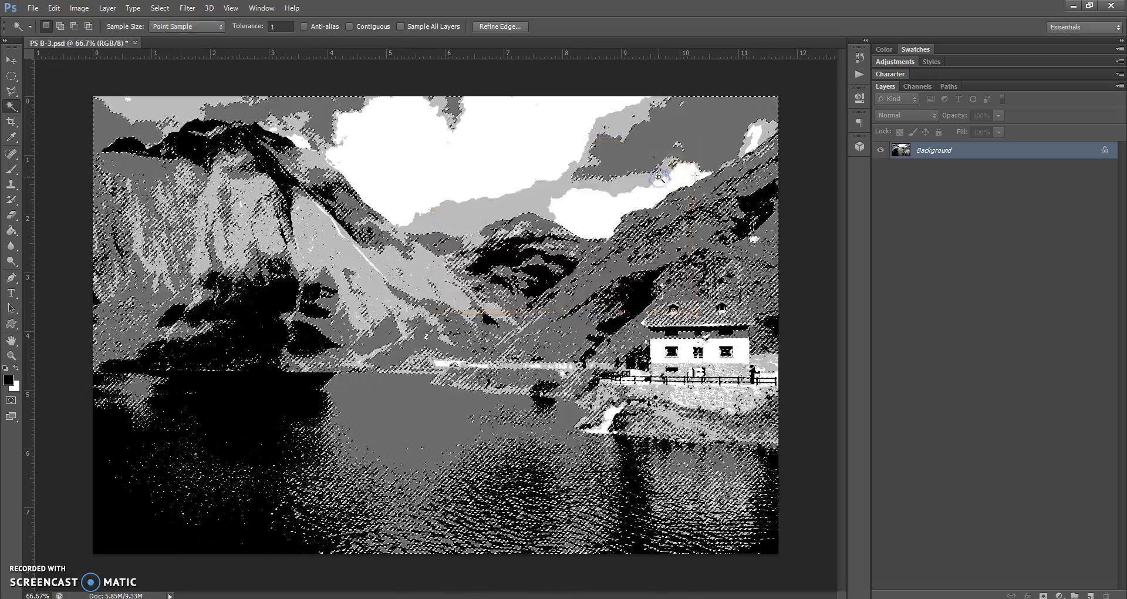
key("ctrl+d")
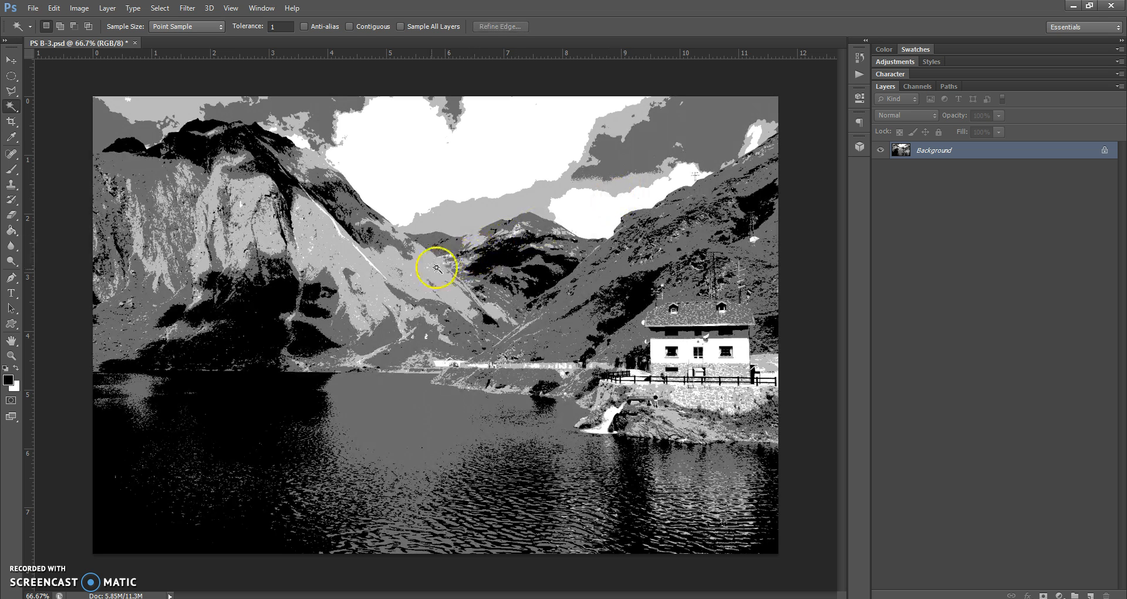
Save all the black areas of the image as a new selection channel named "Black", and deselect.
left_click(262, 395)
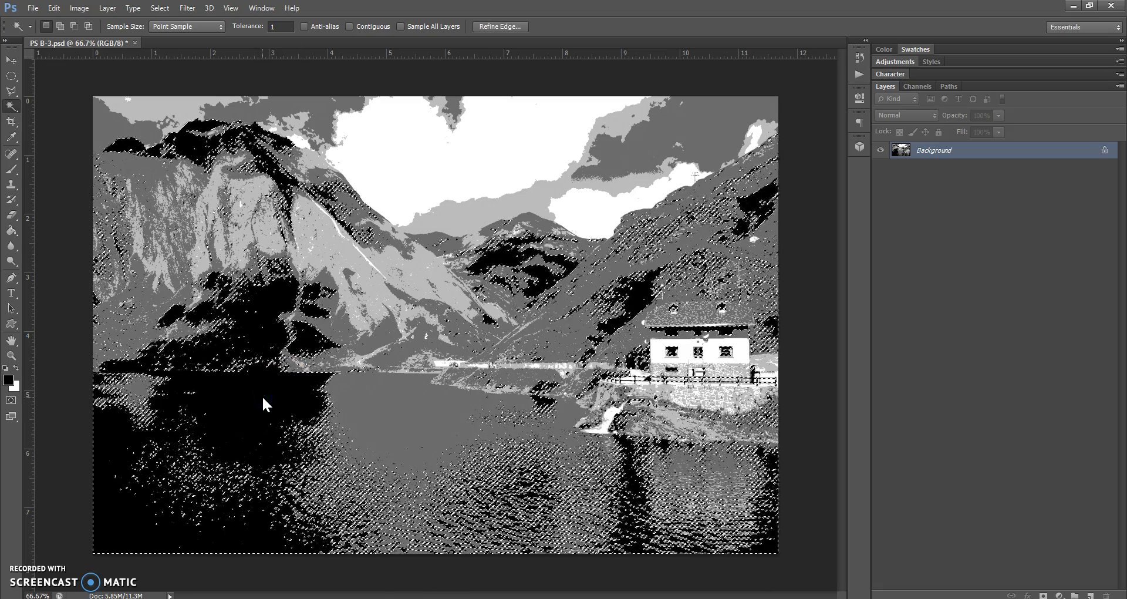
left_click(163, 8)
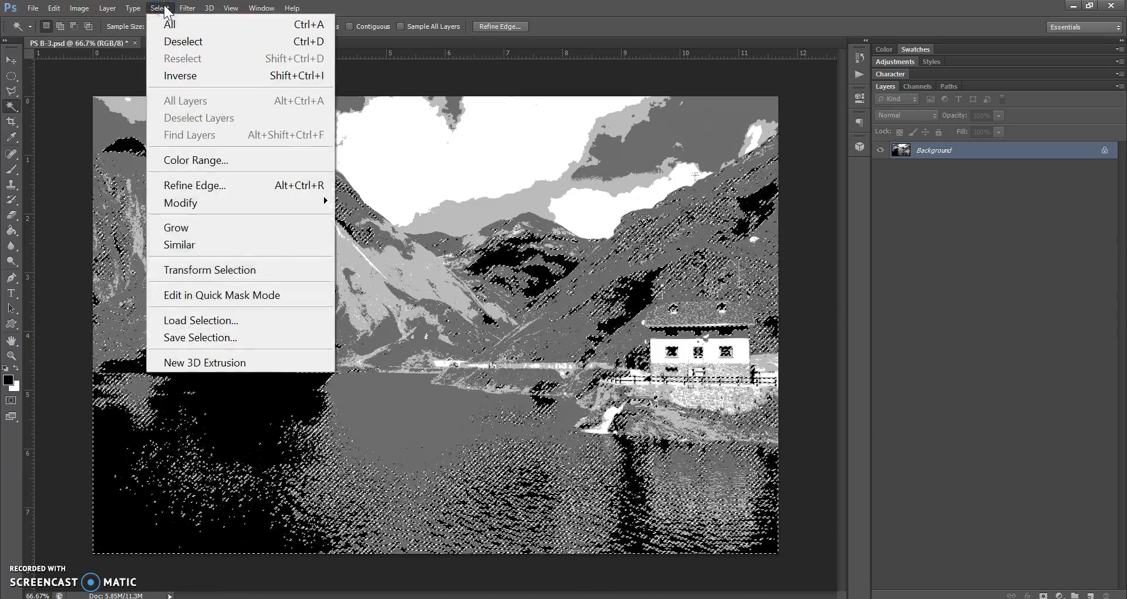
mouse_move(230, 8)
left_click(159, 9)
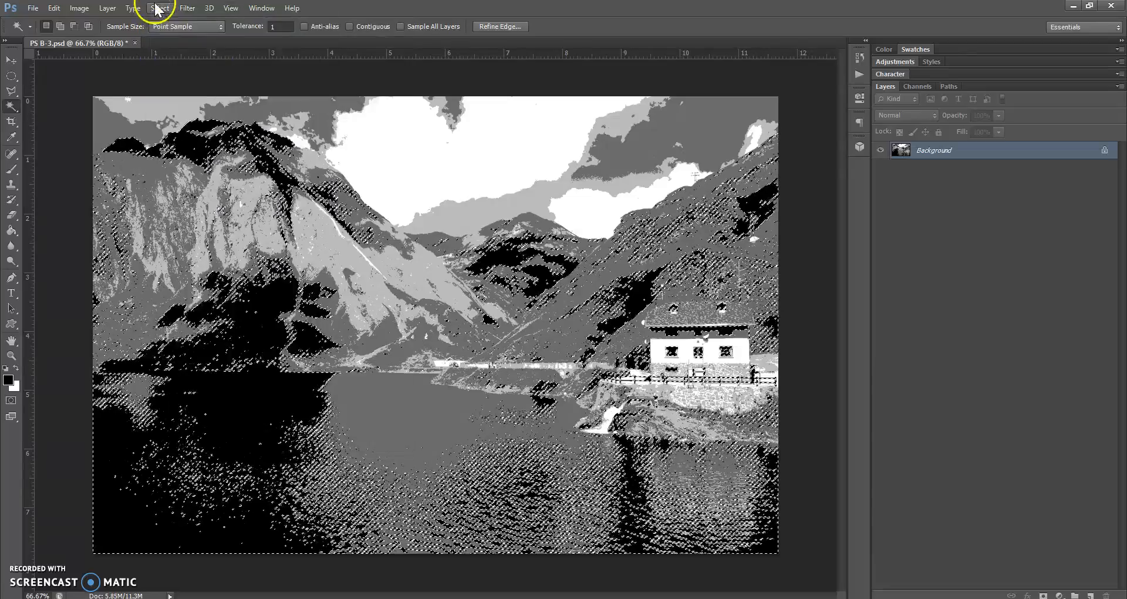
left_click(159, 8)
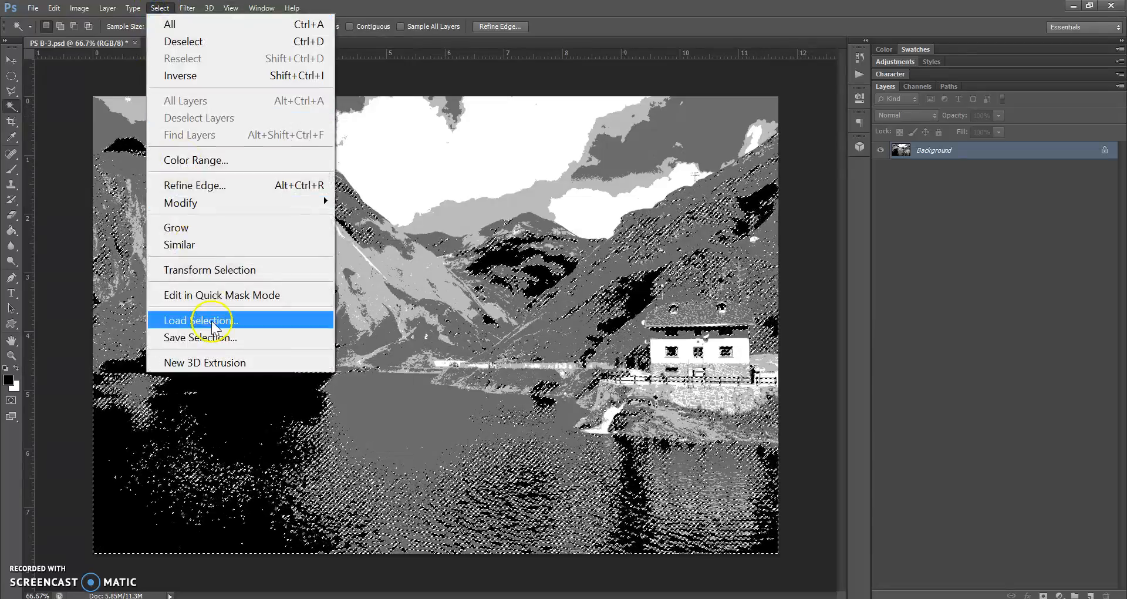
left_click(214, 339)
type("Blakc")
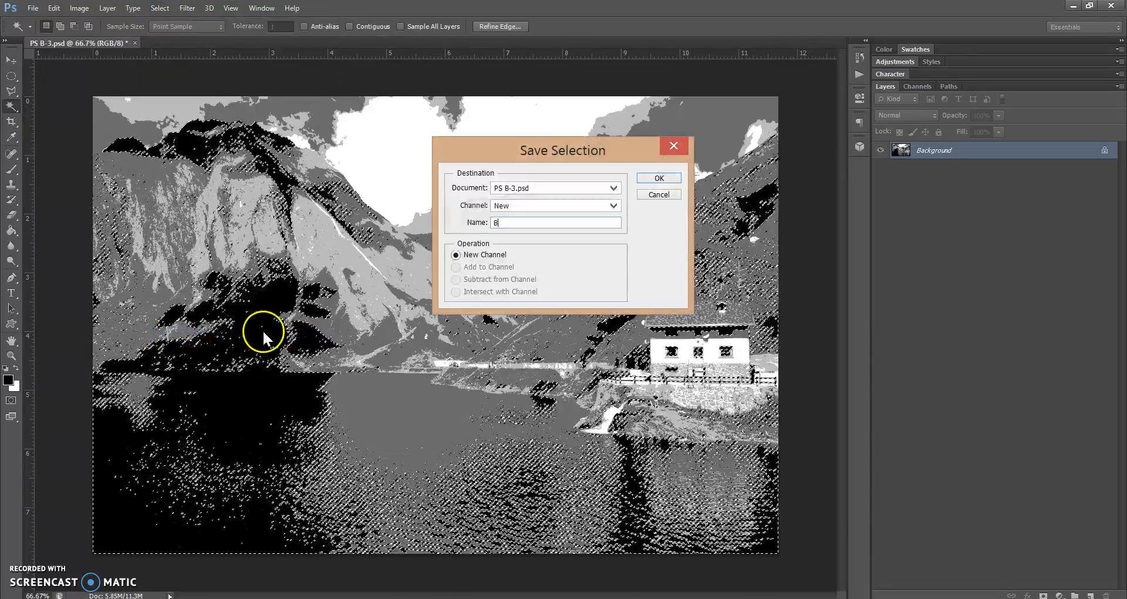
key("BackSpace")
key("BackSpace")
key("BackSpace")
type("ack")
left_click(677, 179)
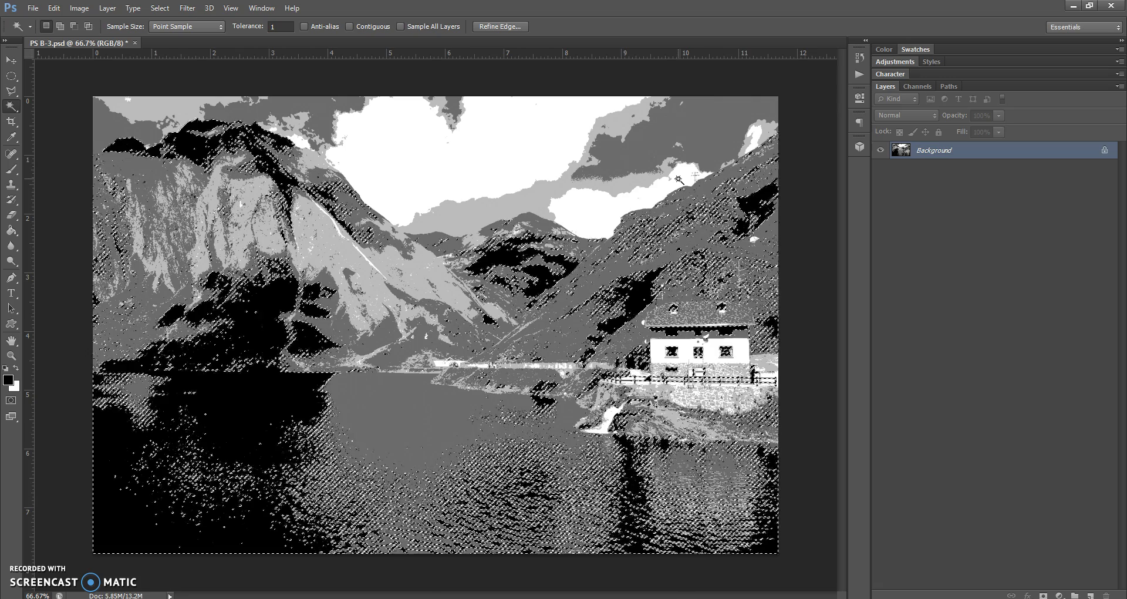
key("ctrl+d")
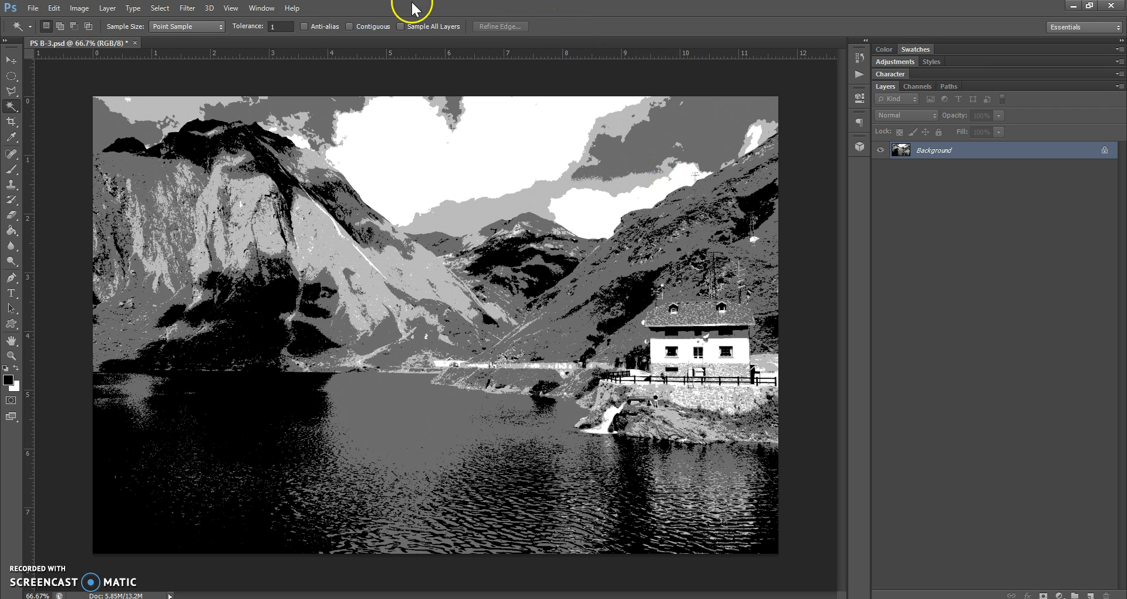
Load the saved "Lt Gray" channel as a new selection.
left_click(160, 8)
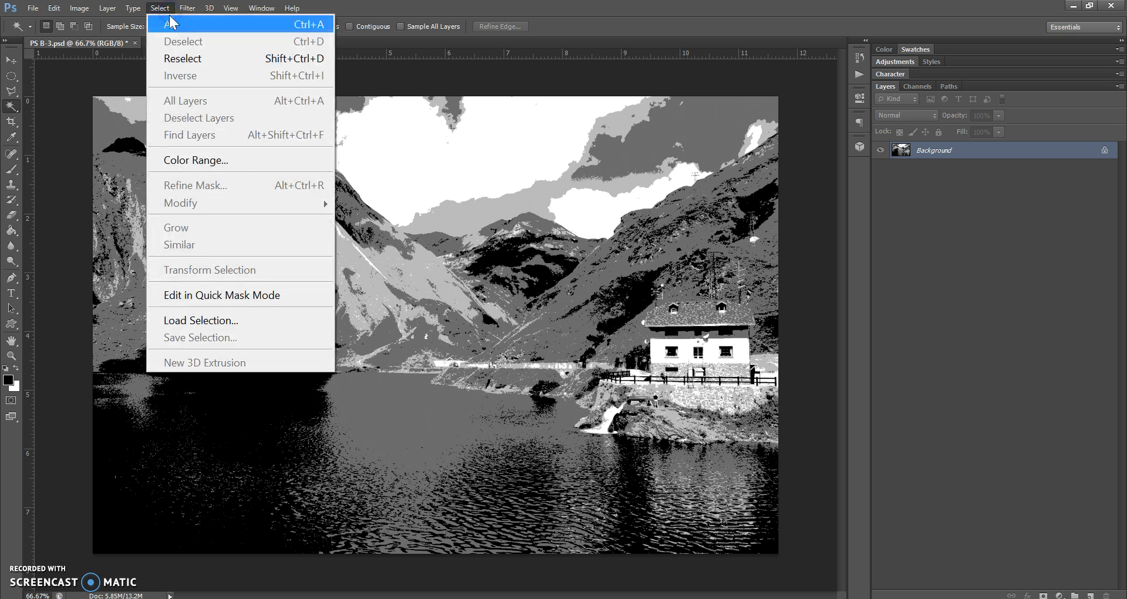
left_click(210, 321)
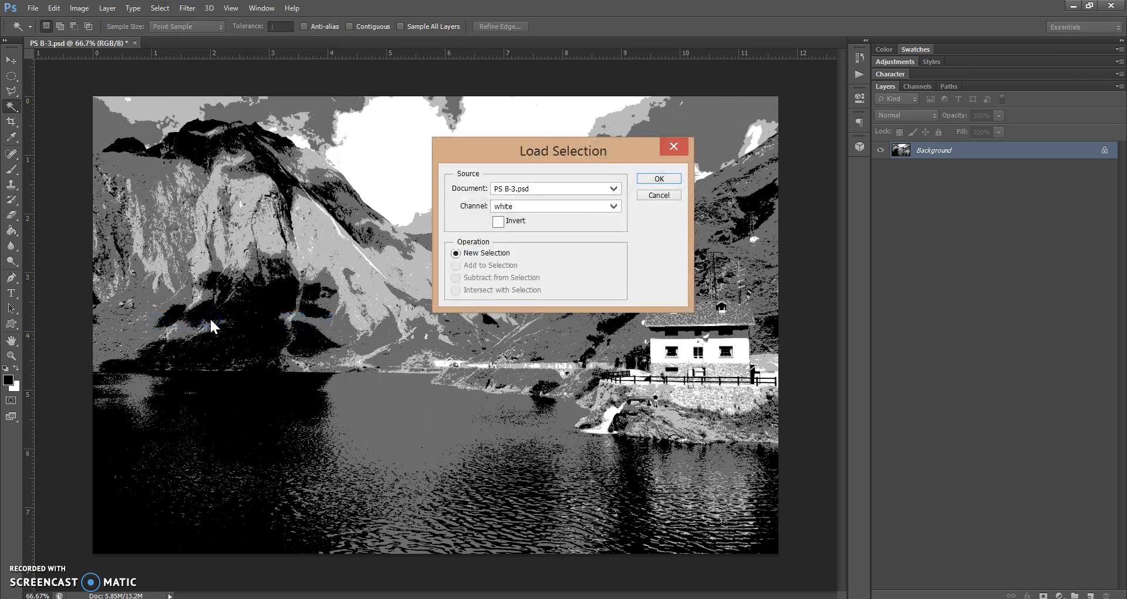
left_click(614, 206)
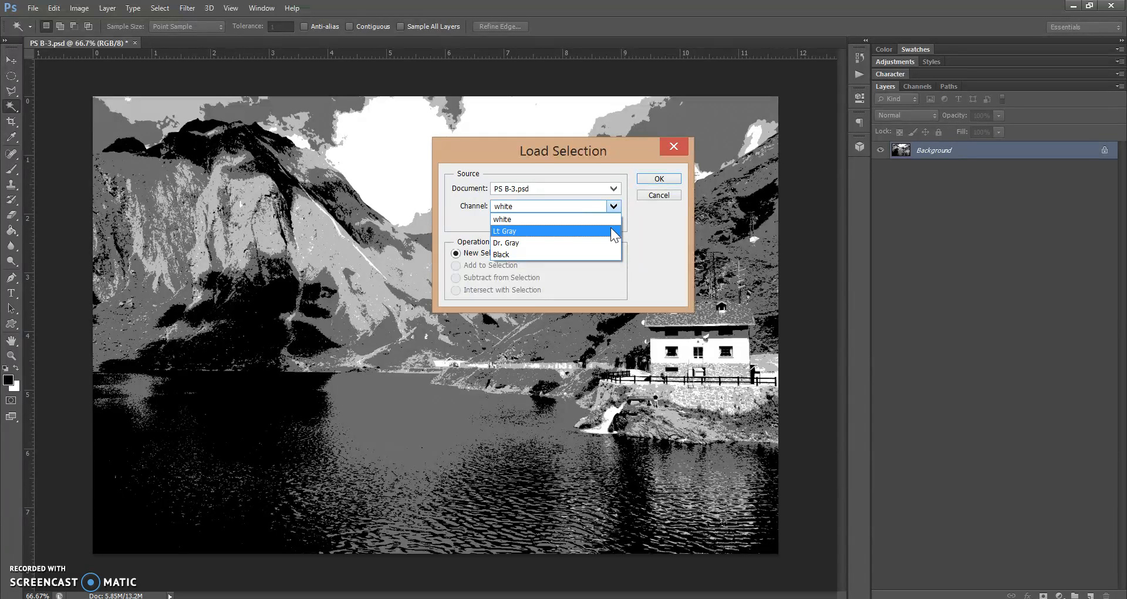
left_click(610, 229)
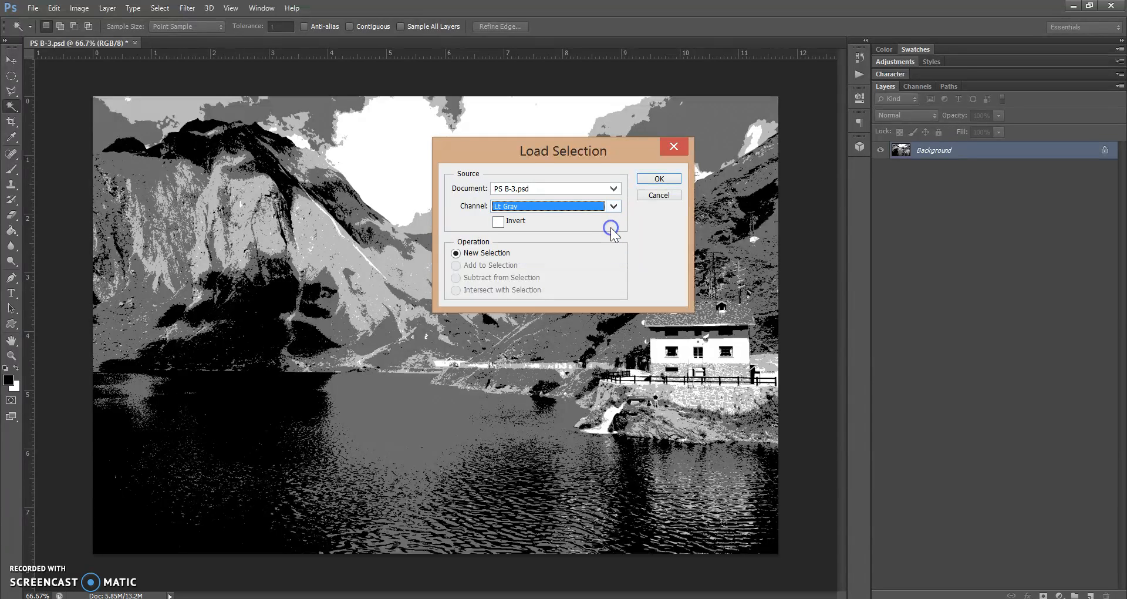
left_click(660, 179)
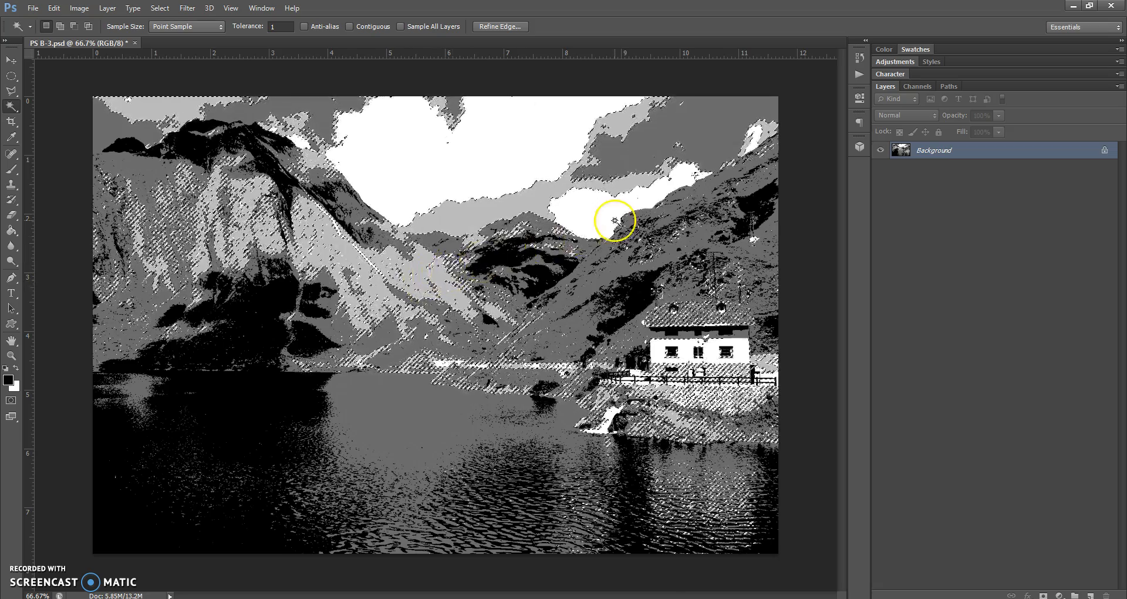
Display the color swatches and set the foreground color to orange.
left_click(915, 49)
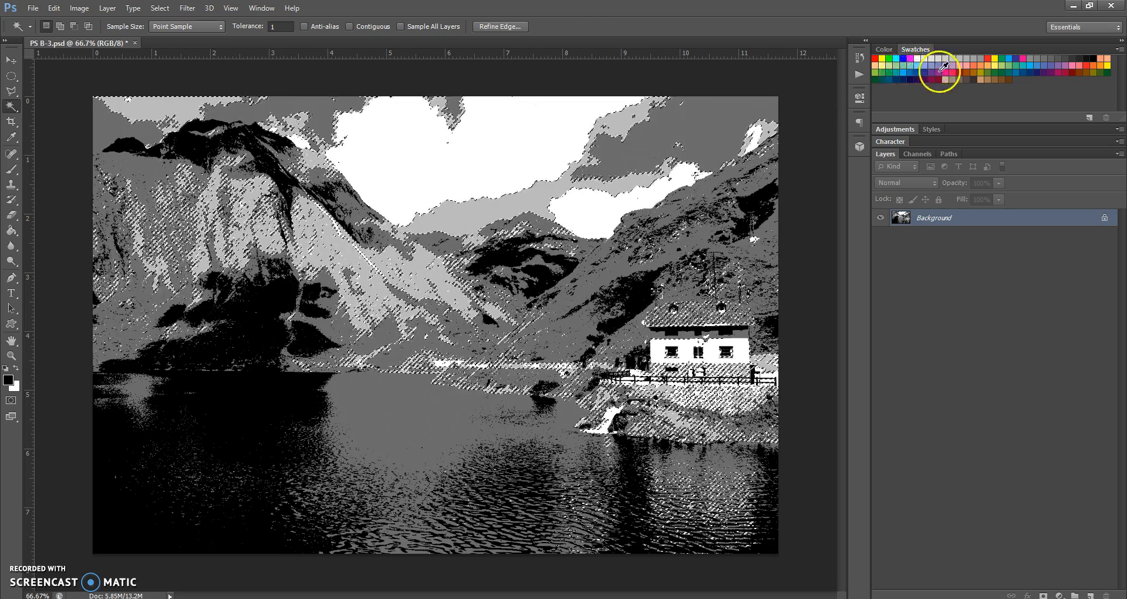
left_click(259, 7)
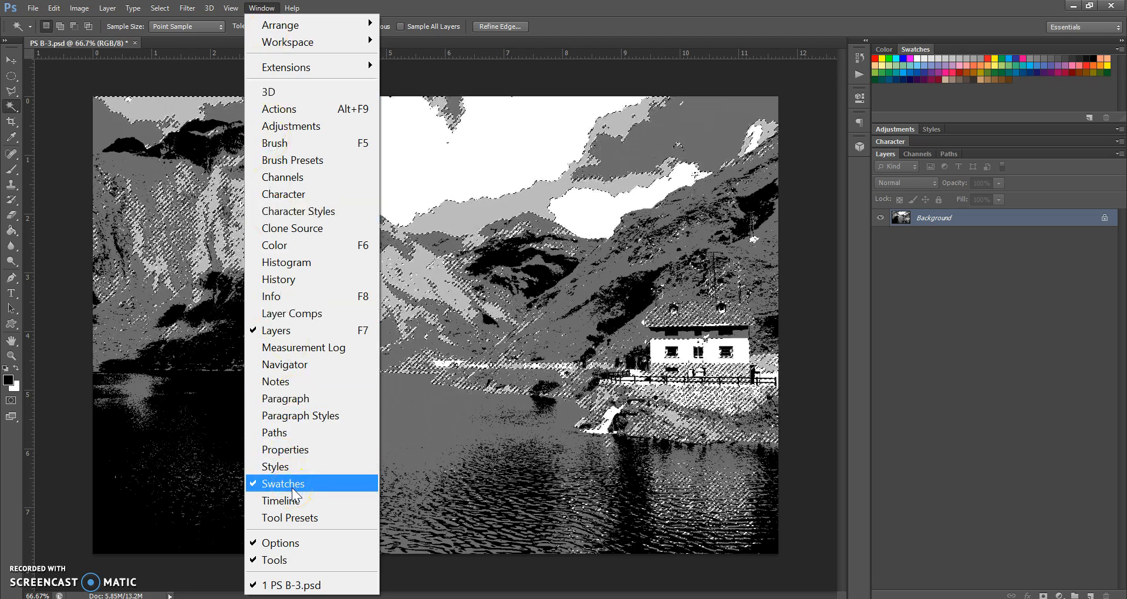
left_click(965, 104)
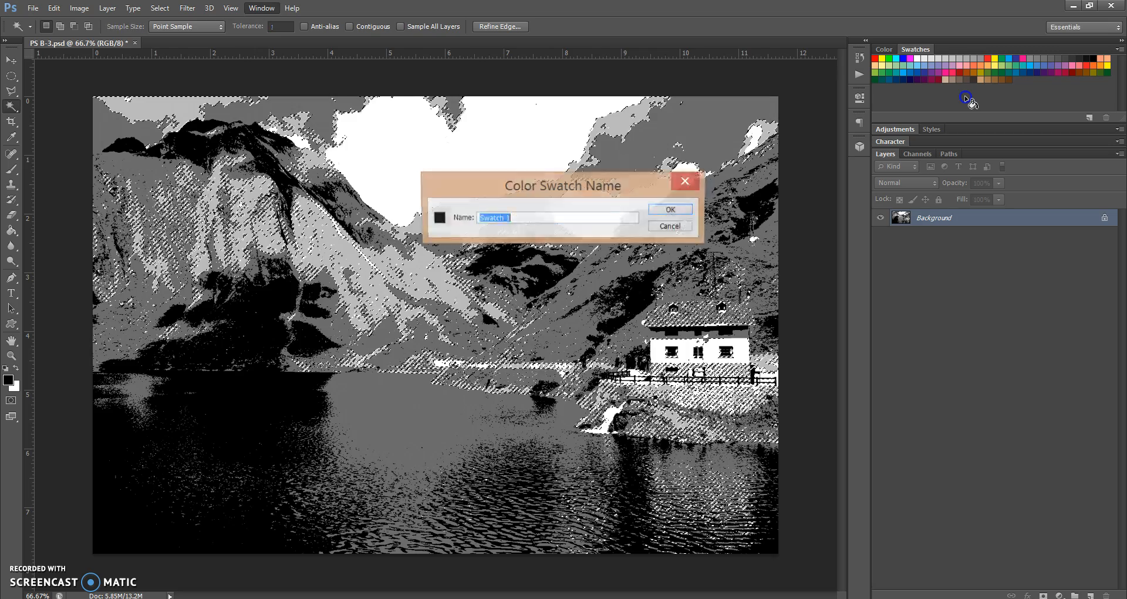
left_click(671, 227)
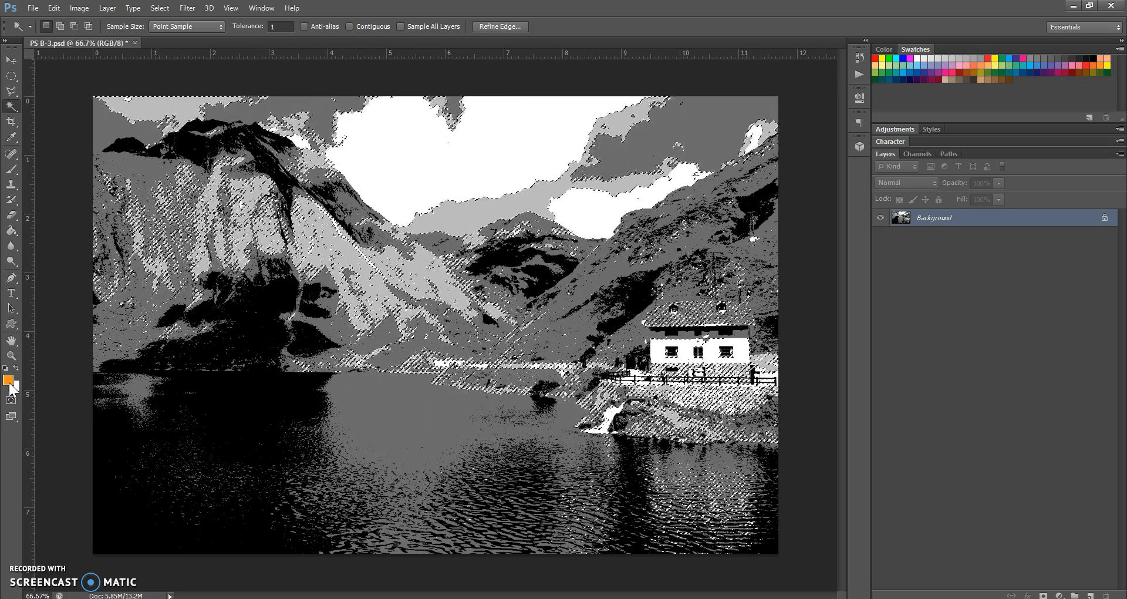
Fill the light gray selection with the orange foreground color in Normal mode at 100% opacity, and deselect.
left_click(51, 9)
left_click(52, 9)
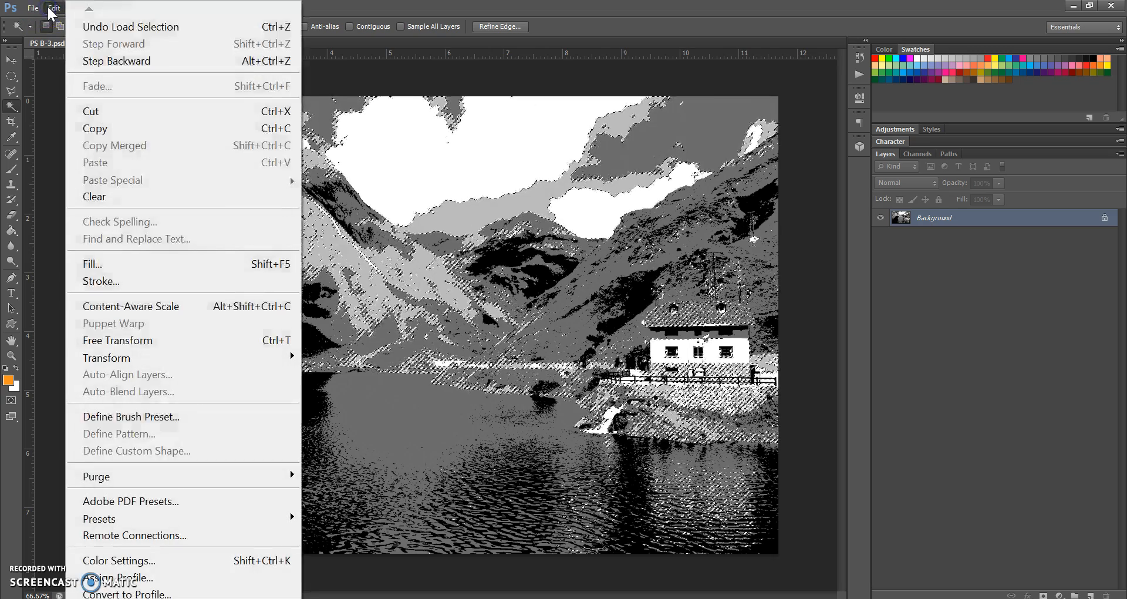
left_click(97, 266)
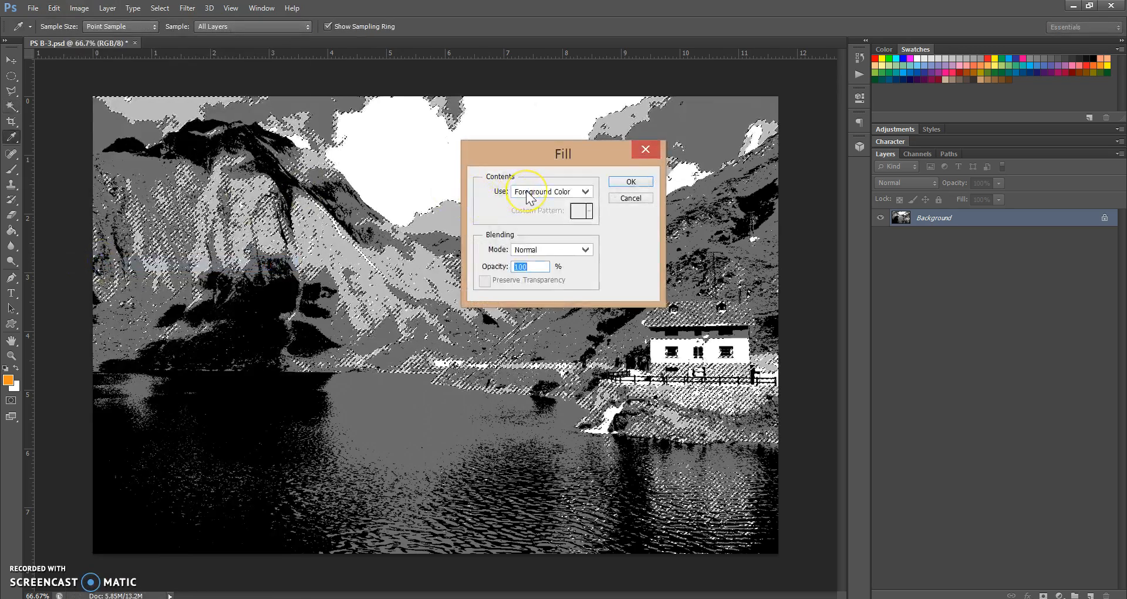
left_click(620, 182)
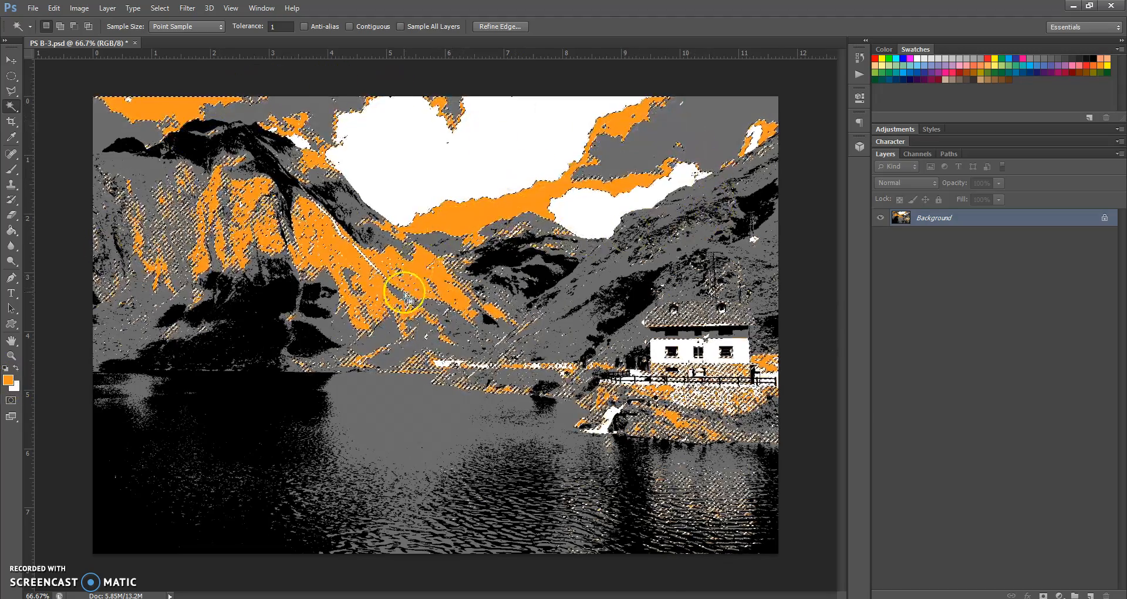
key("ctrl+d")
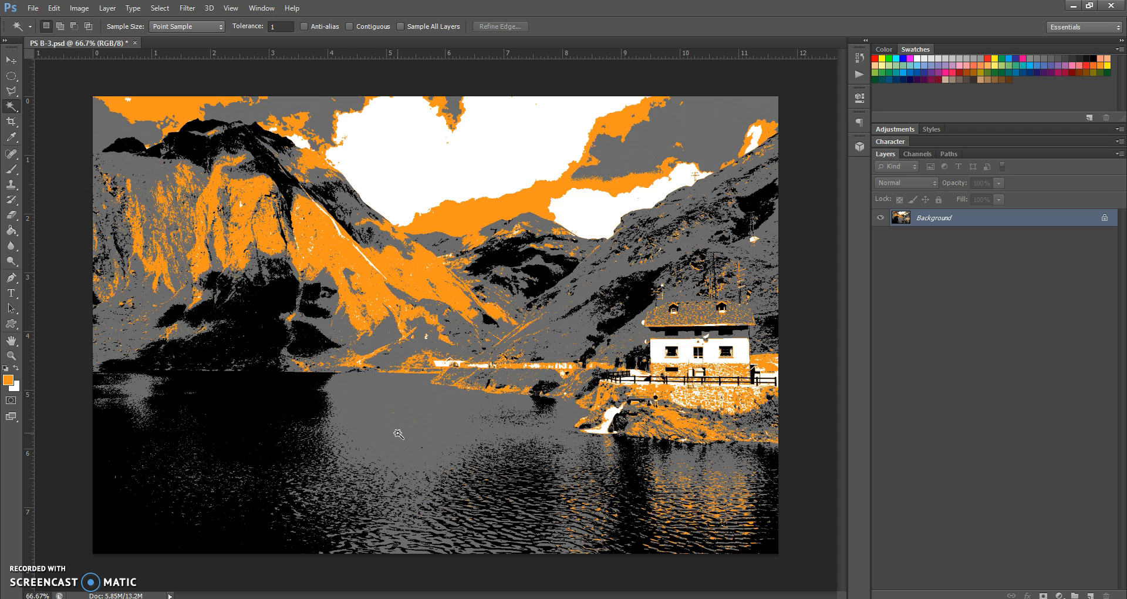
Load the saved "Dr. Gray" channel as a new selection.
left_click(162, 8)
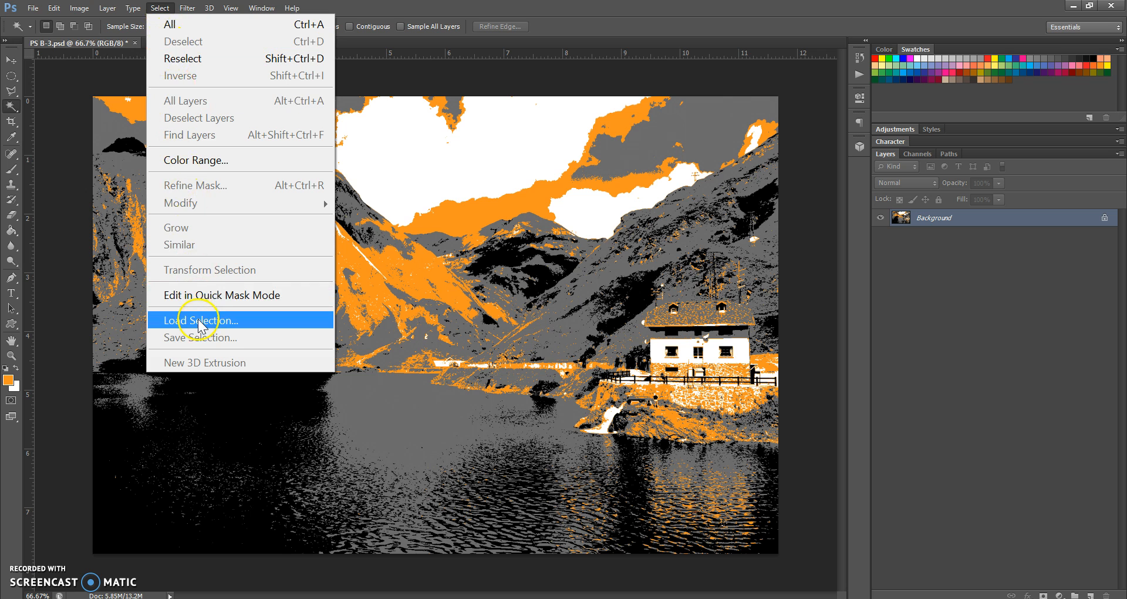
left_click(198, 320)
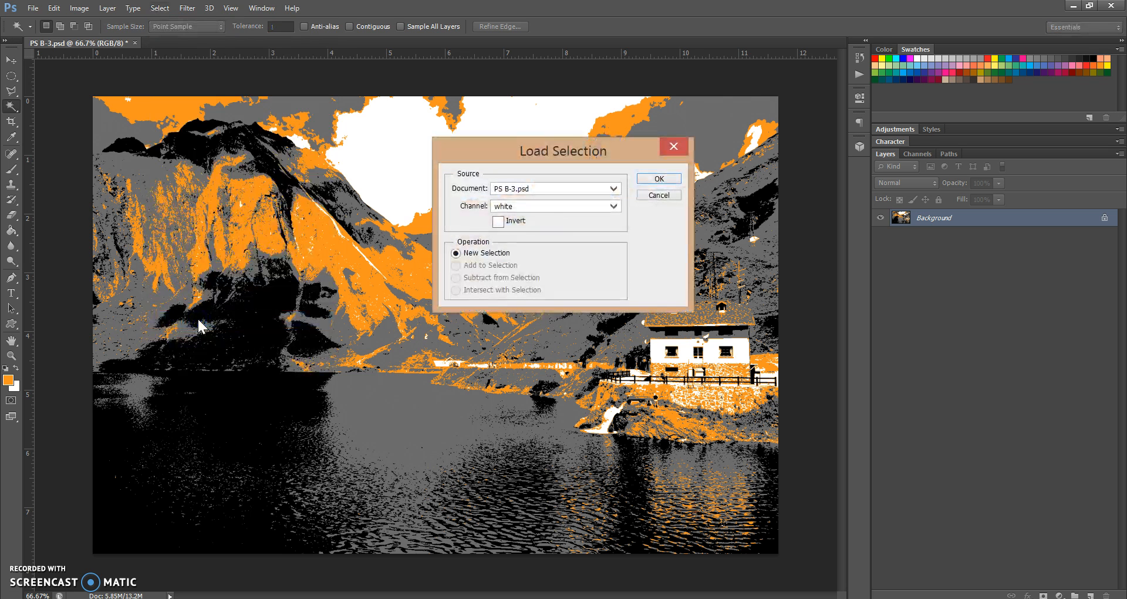
left_click(611, 206)
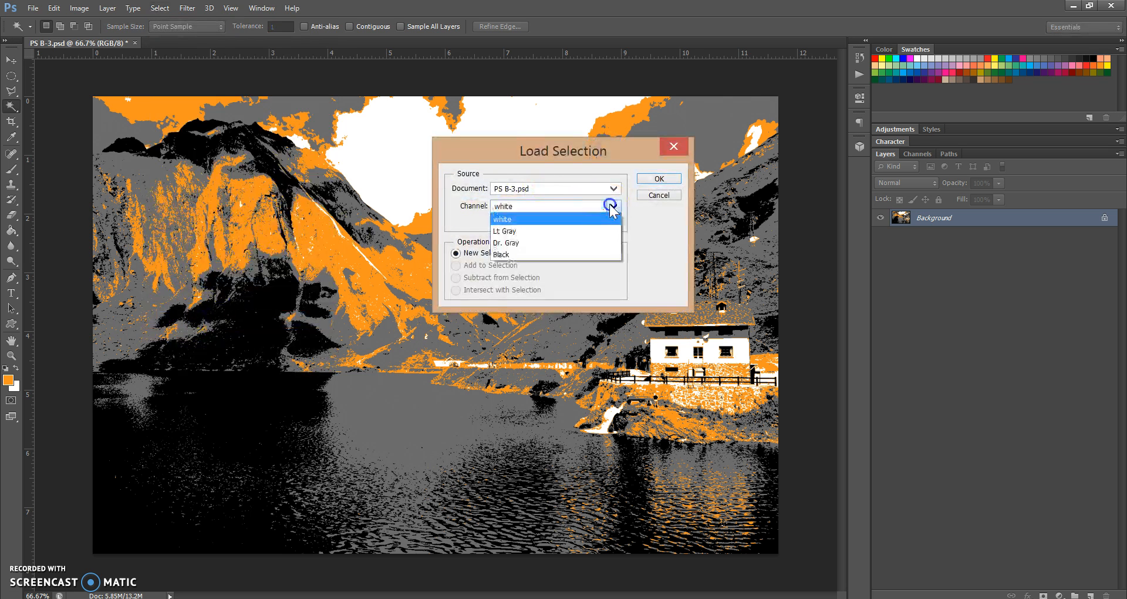
left_click(606, 240)
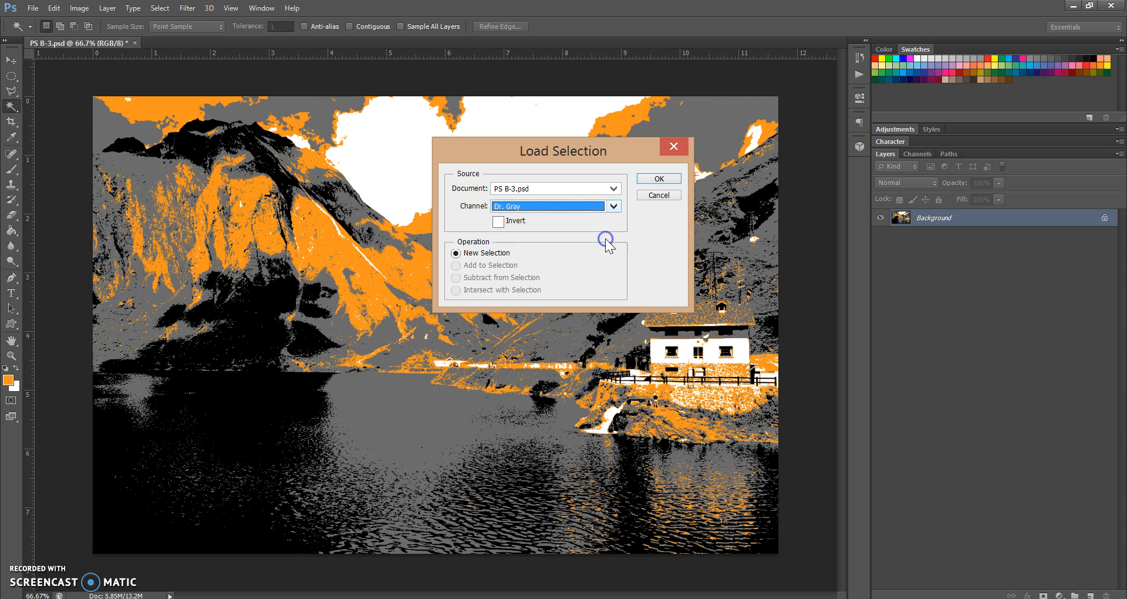
left_click(670, 179)
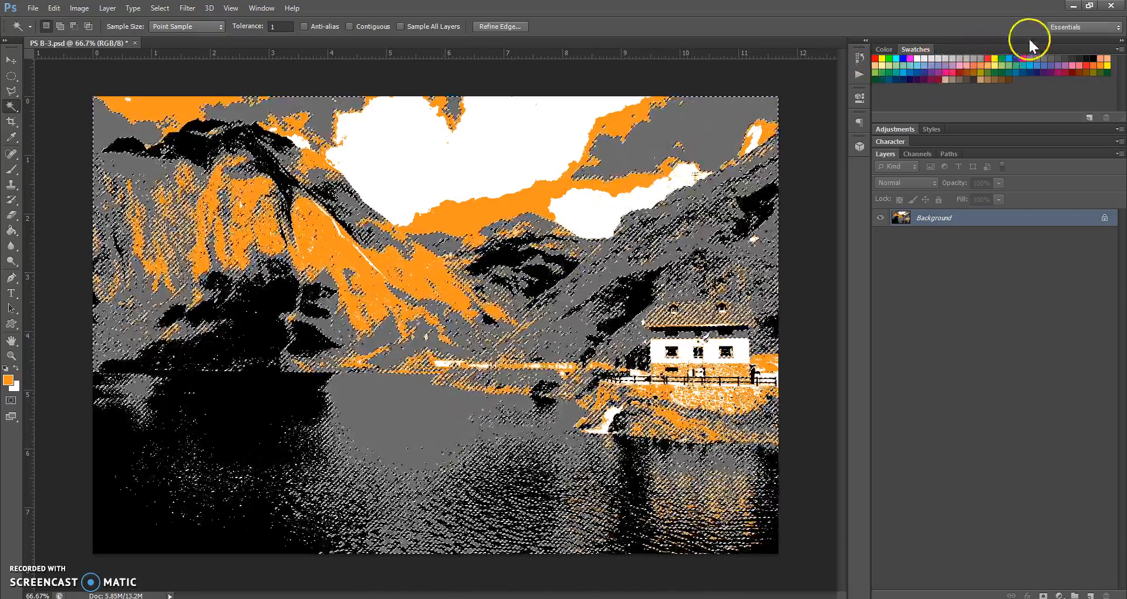
Set the foreground color to a dark red from the color swatches.
left_click(1075, 72)
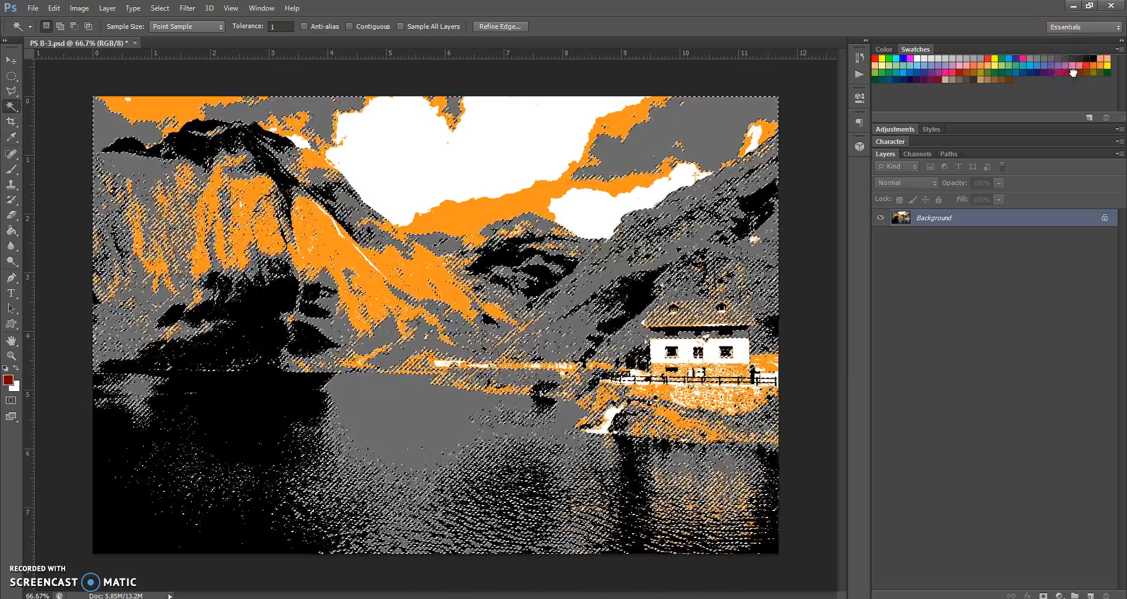
left_click(969, 69)
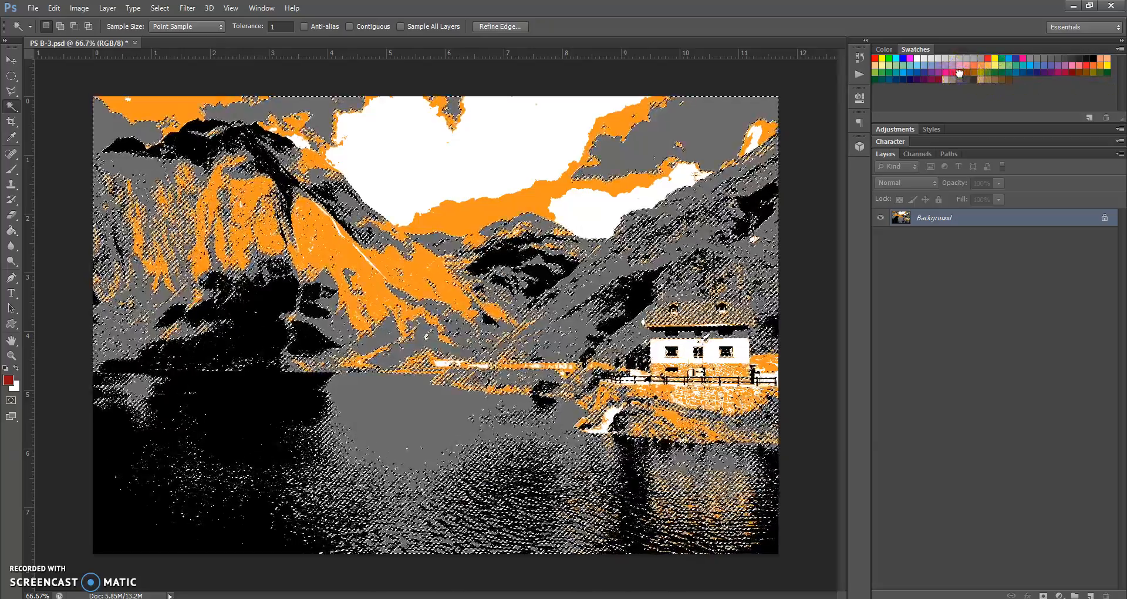
left_click(536, 283)
left_click(461, 317)
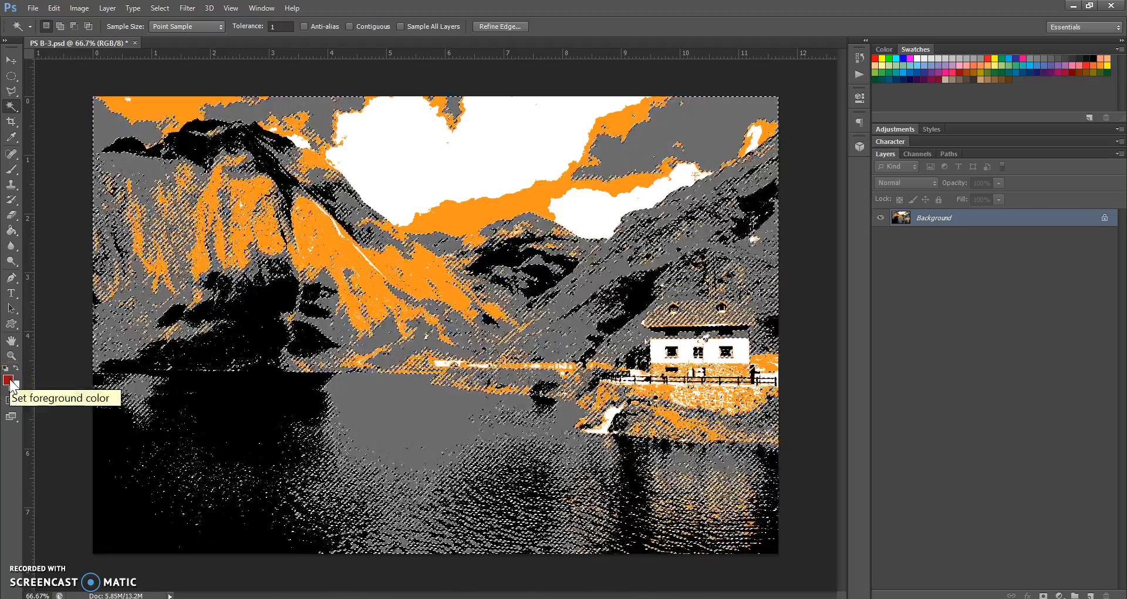
Fill the dark gray selection with the dark red foreground color in Normal mode at 100% opacity, and deselect.
left_click(54, 8)
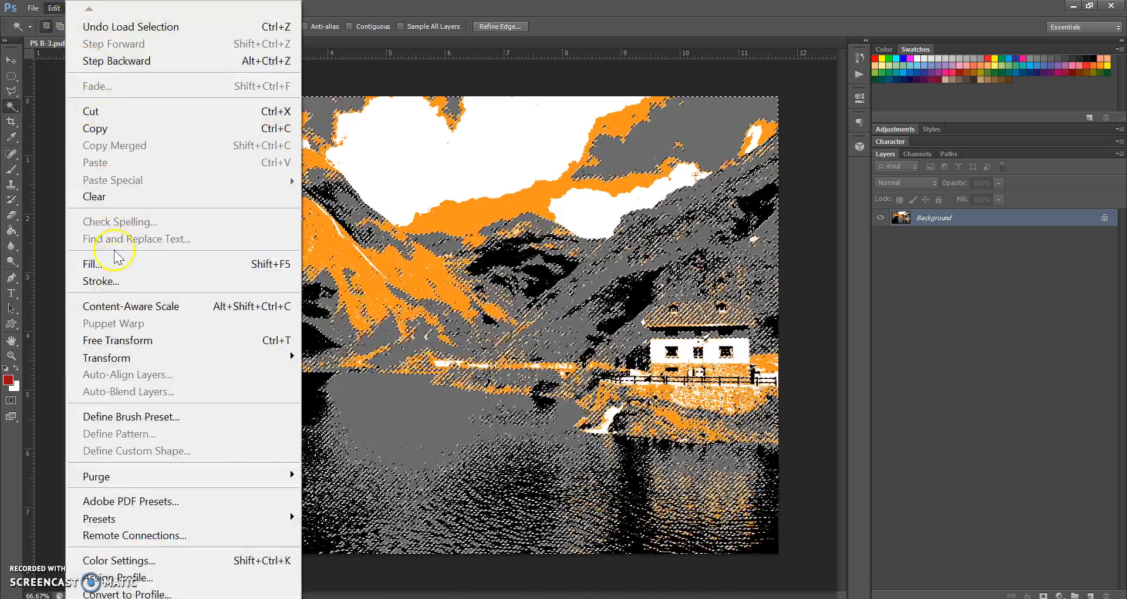
left_click(114, 267)
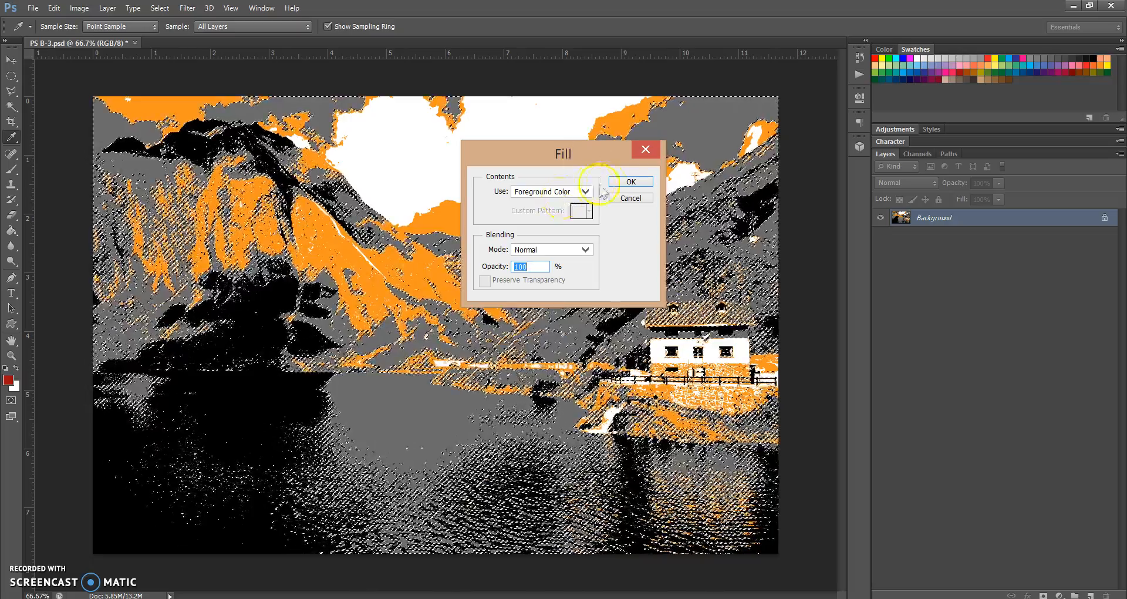
left_click(626, 183)
key("w")
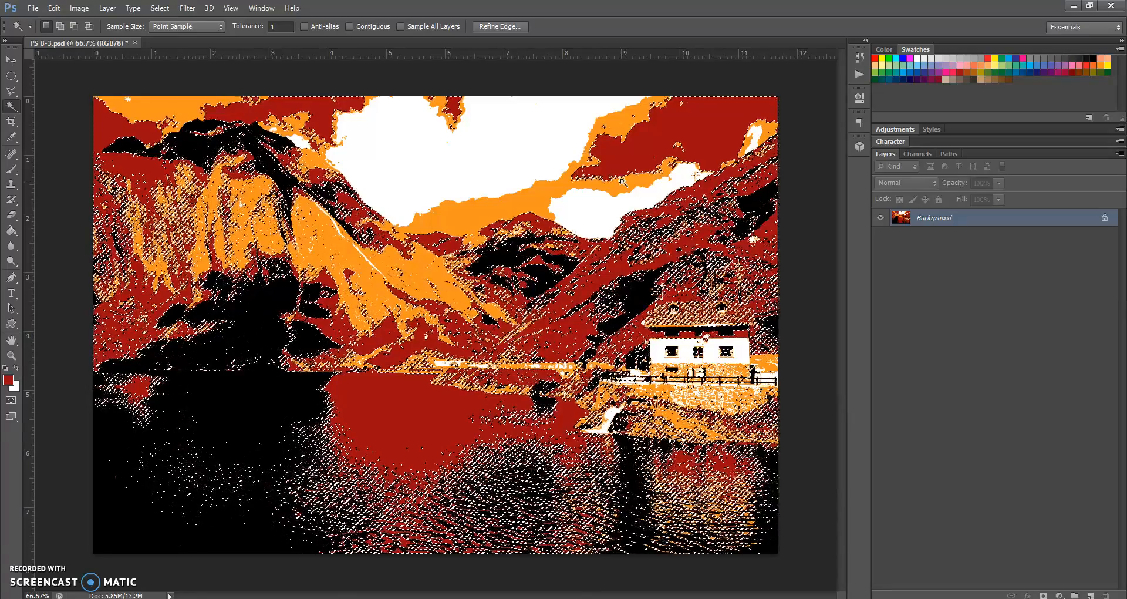
key("ctrl+d")
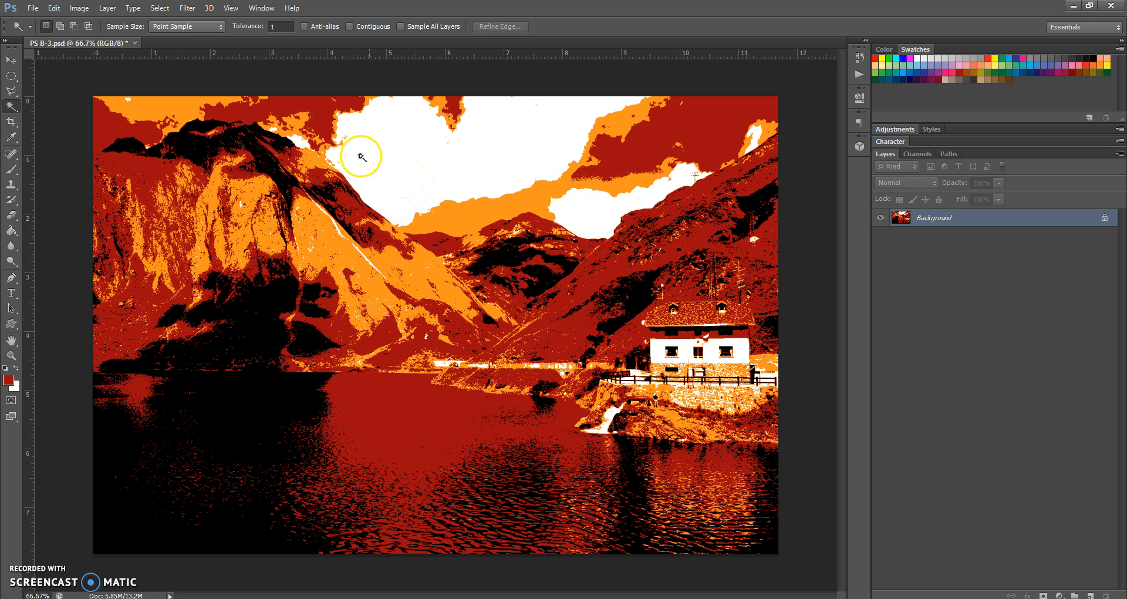
Load the saved "white" channel as a new selection.
left_click(162, 10)
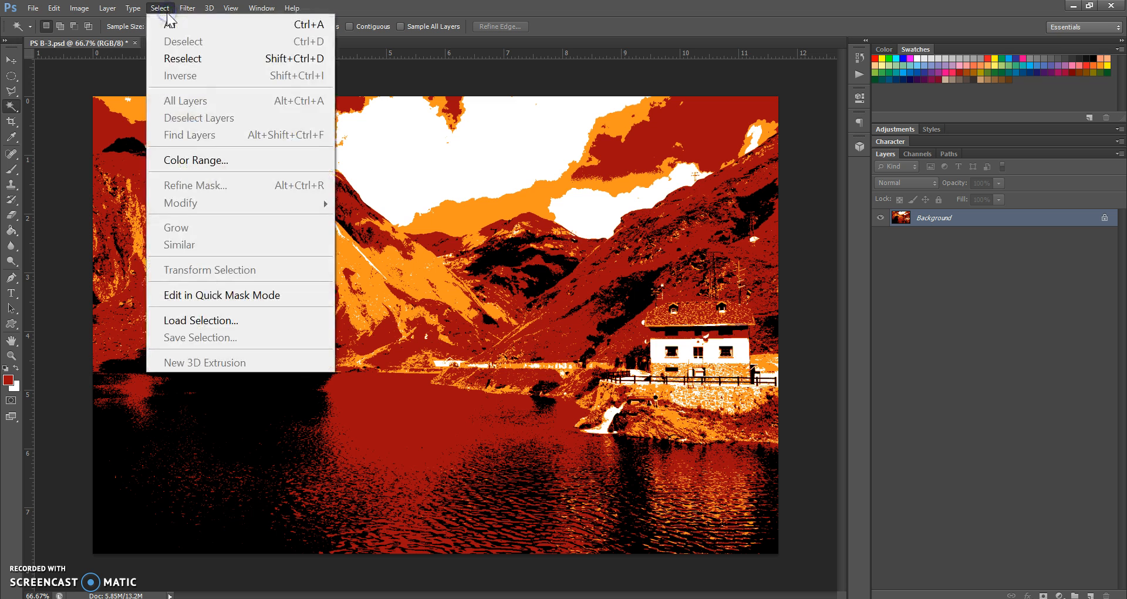
left_click(197, 328)
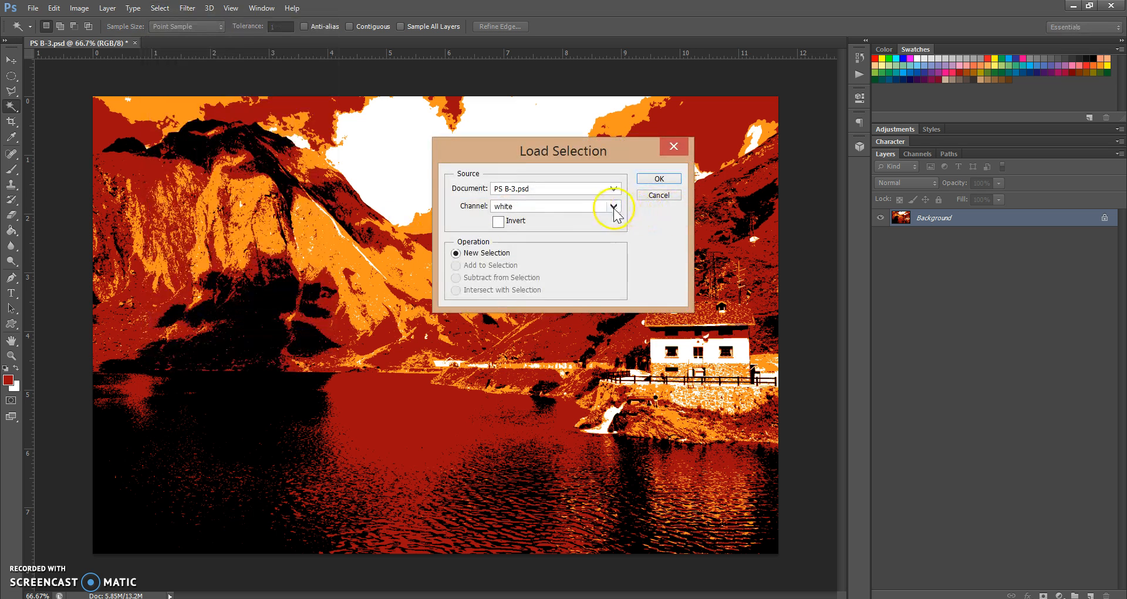
left_click(660, 180)
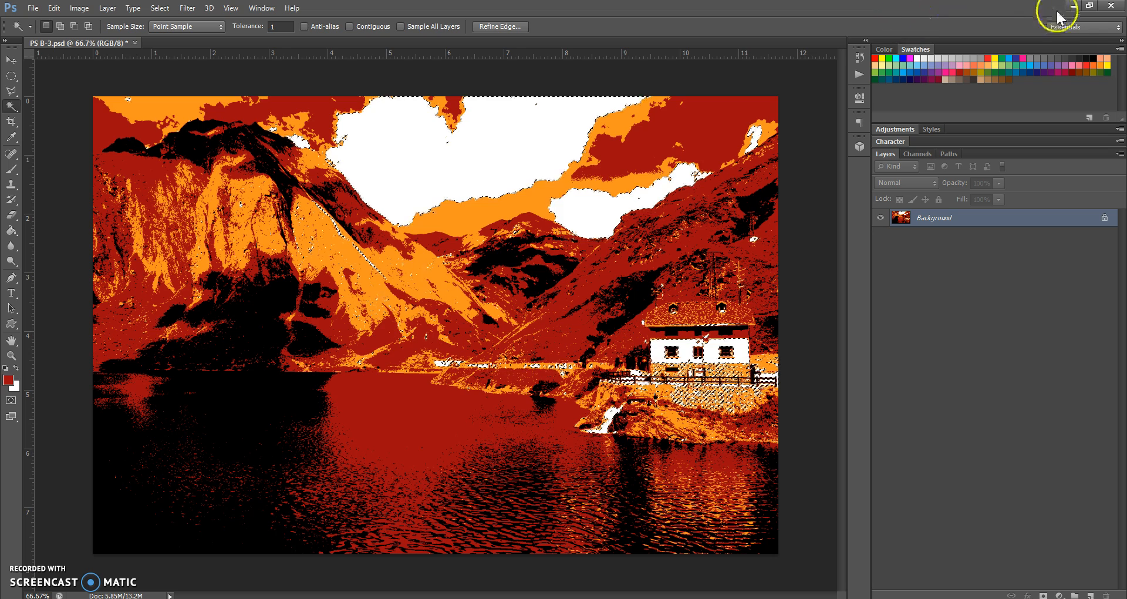
Set the foreground color to Light Yellow, fill the white selection with it in Normal mode at 100% opacity, and deselect.
left_click(994, 61)
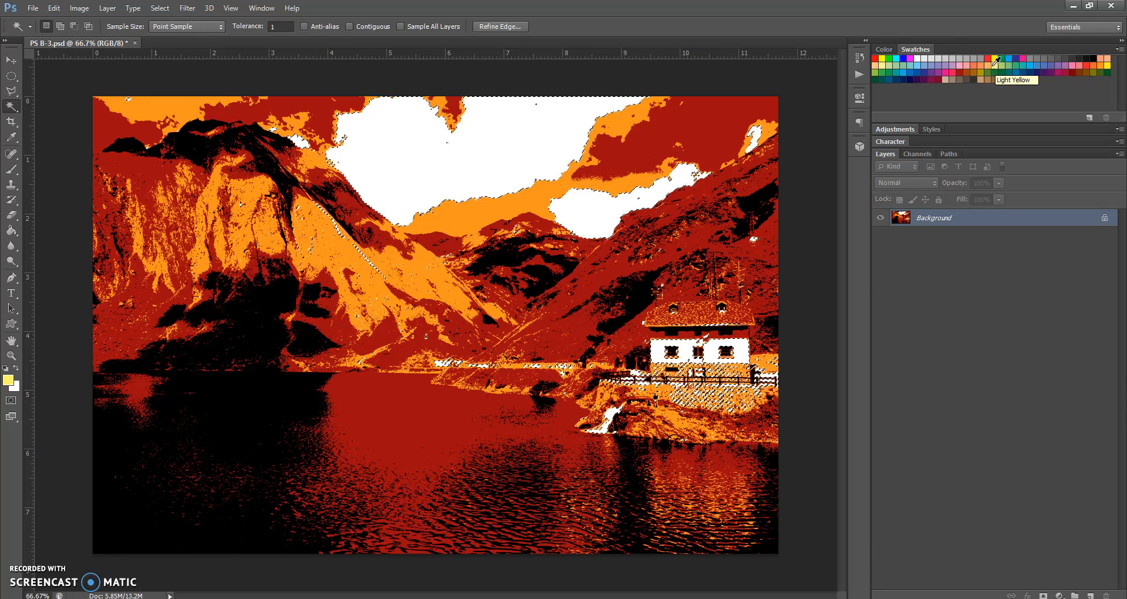
left_click(991, 65)
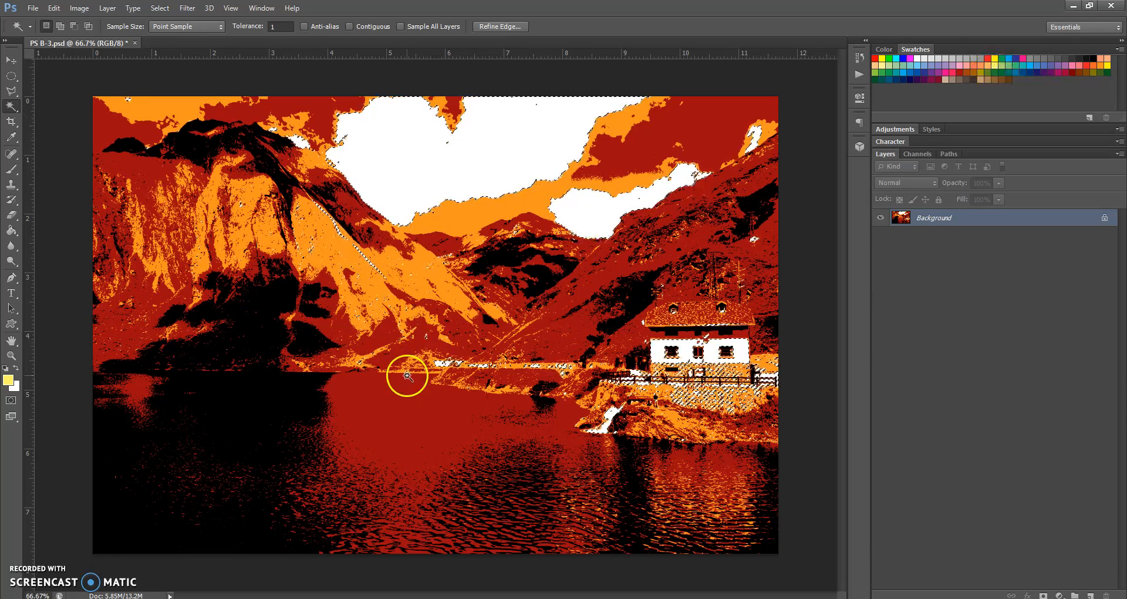
left_click(54, 8)
left_click(105, 267)
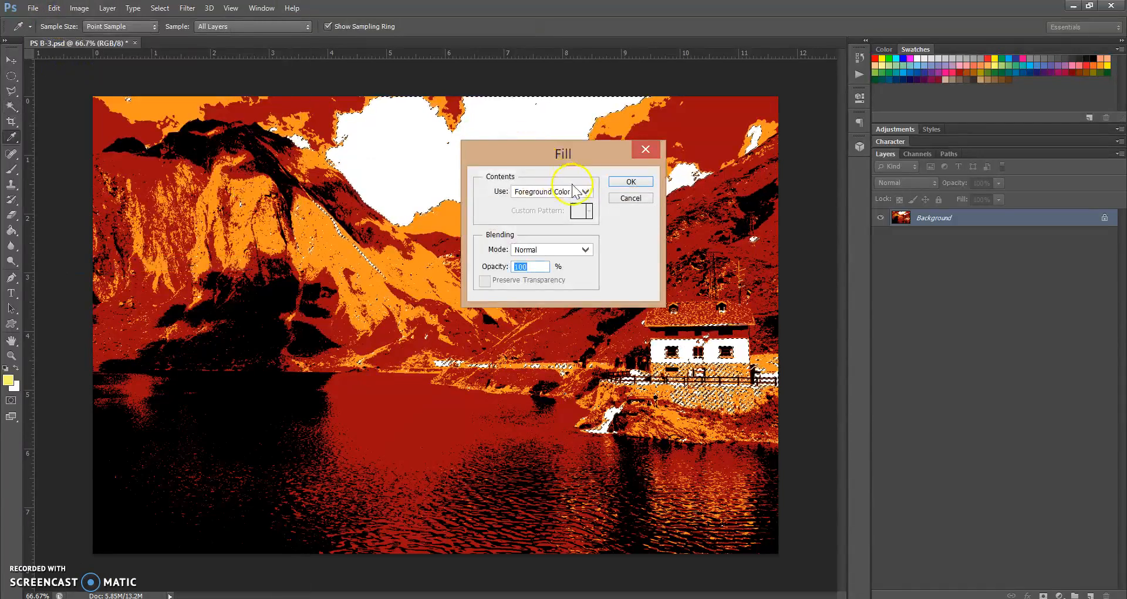
left_click(626, 182)
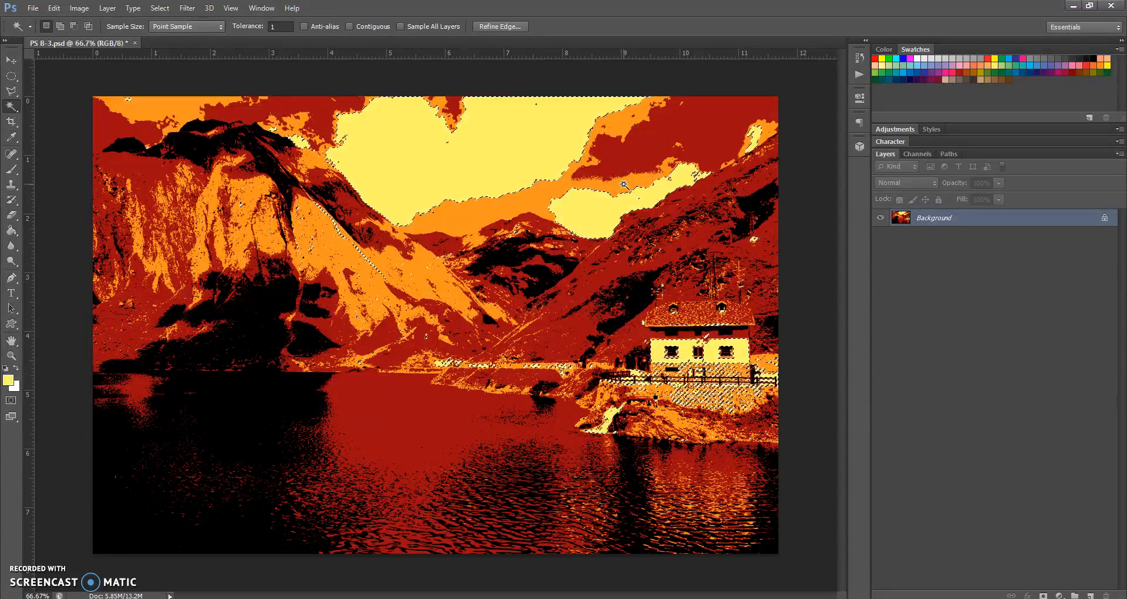
key("ctrl+d")
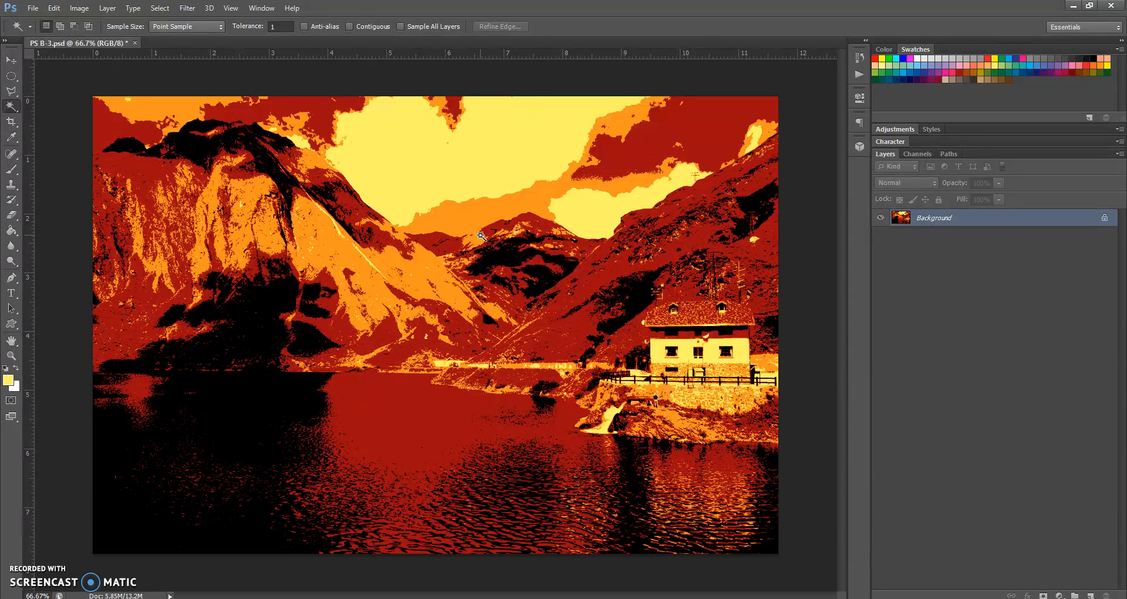
Close the PS B-3.psd document without saving the changes.
left_click(134, 43)
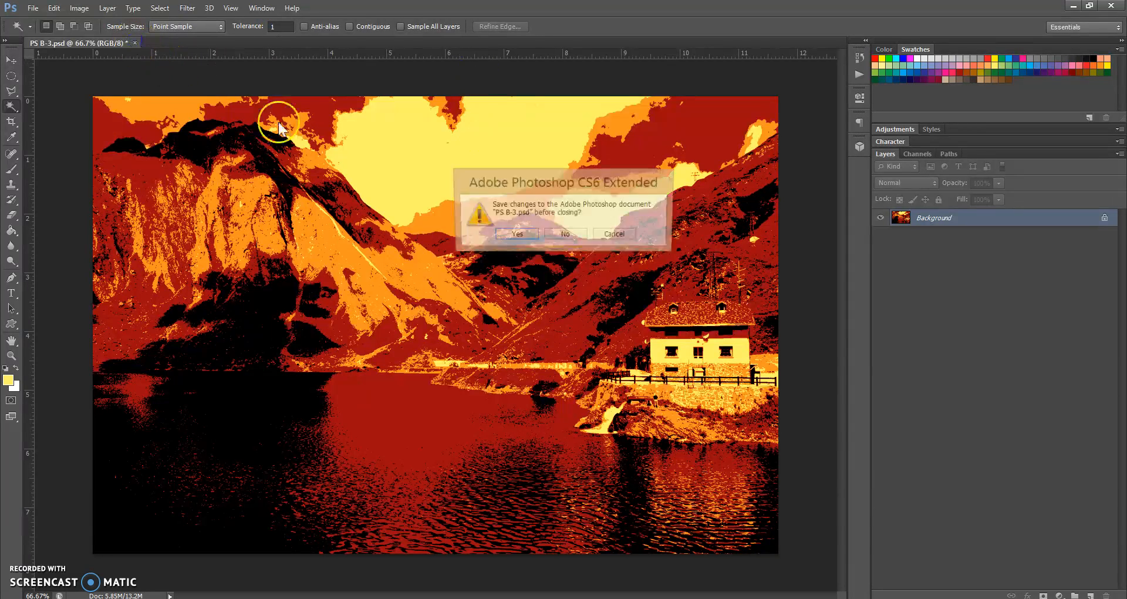
left_click(564, 234)
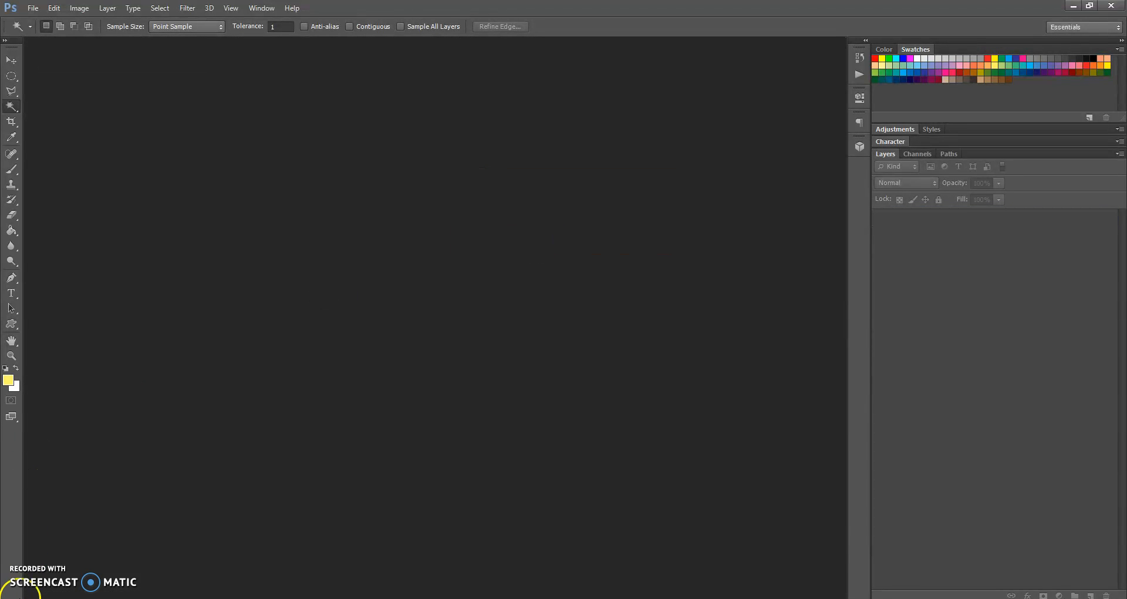